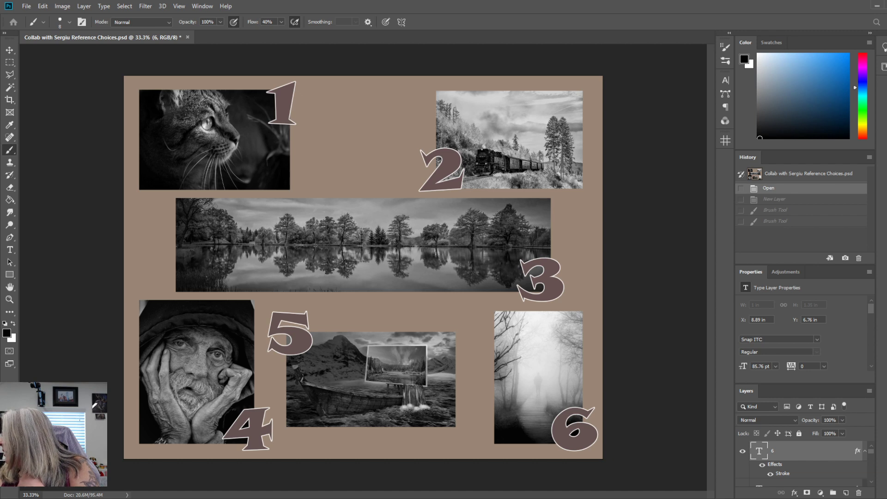
Create a new portrait document with a transparent background and save it as Misty Walk Graphite.psd.
key(Return)
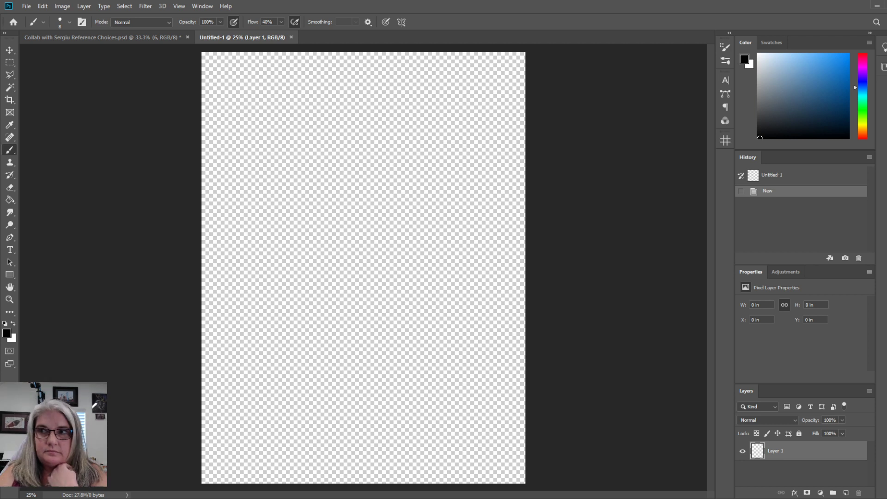
click(507, 384)
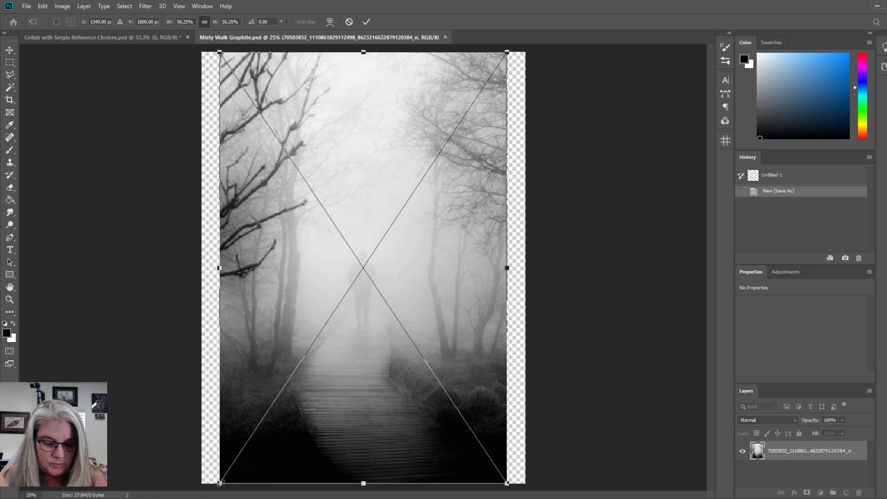
Scale the placed misty walk photo to 63.27% and align it with both side edges of the canvas.
drag(220, 484, 198, 487)
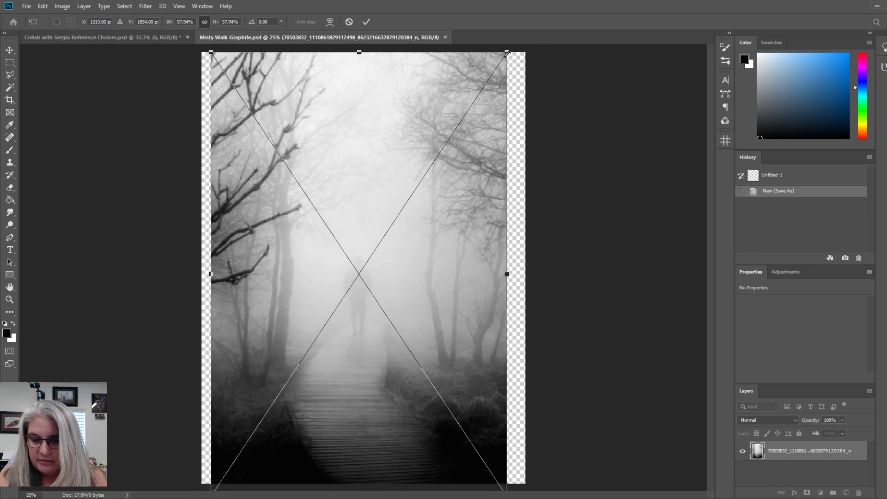
drag(508, 52, 526, 45)
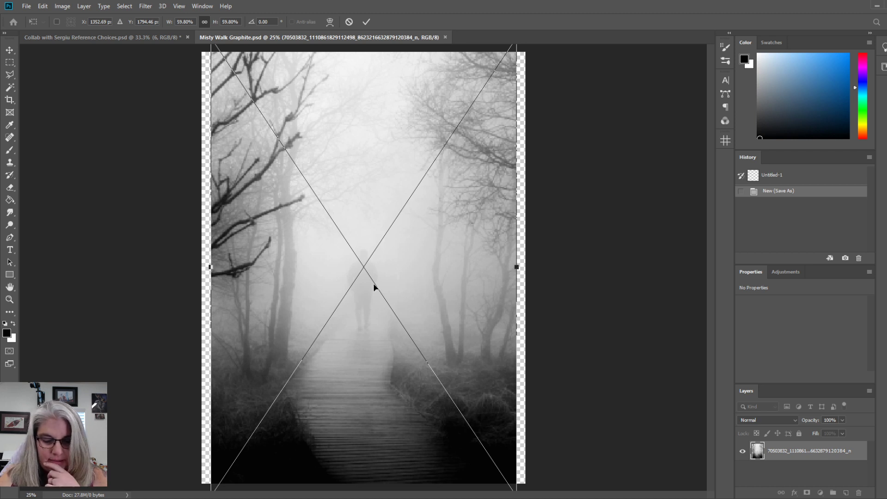
drag(401, 284, 403, 326)
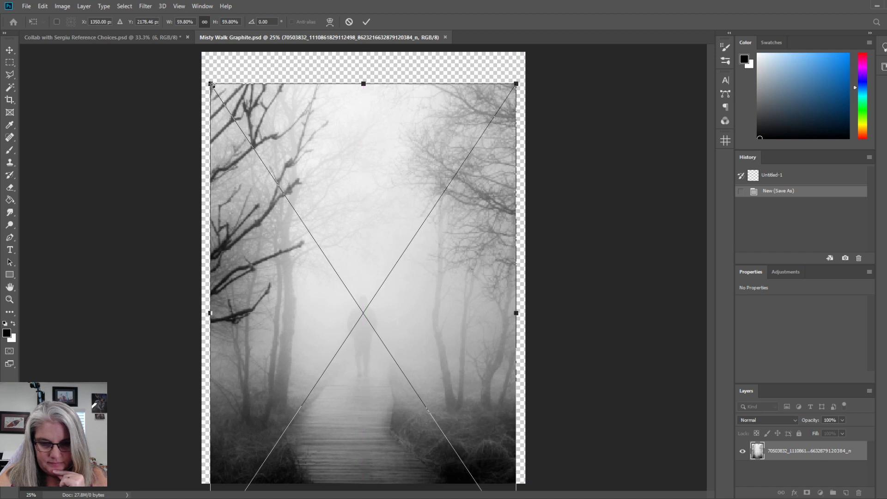
drag(210, 84, 198, 62)
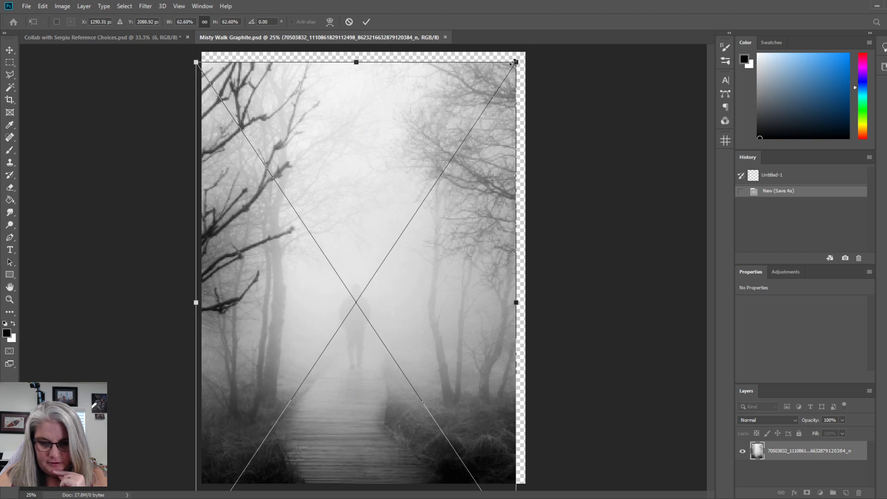
drag(513, 63, 525, 59)
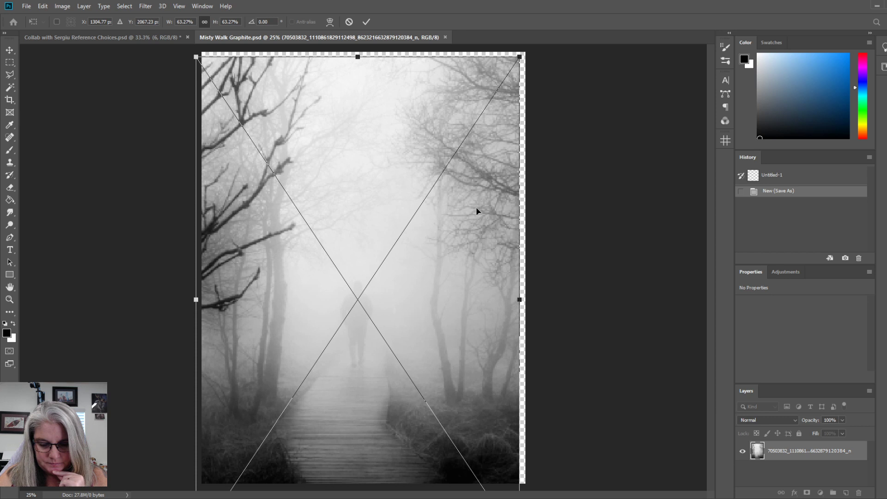
drag(476, 208, 484, 215)
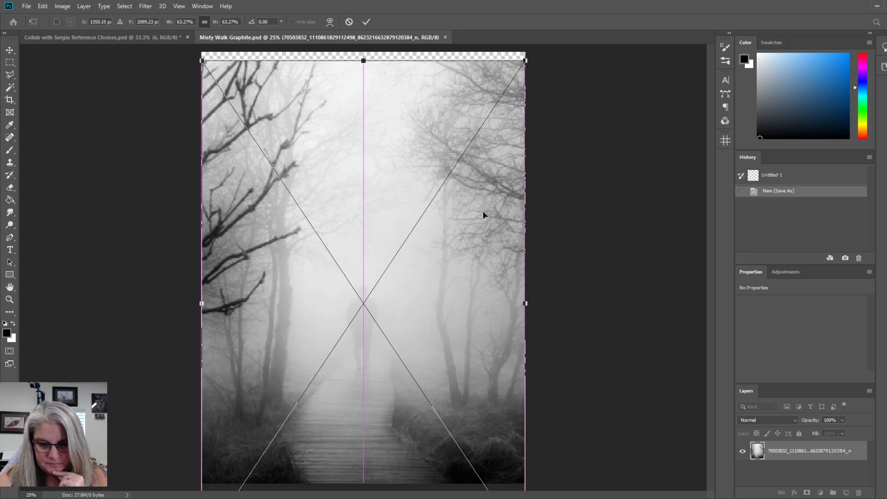
Position the photo vertically at about Y 2092 px, leaving a thin empty strip along the canvas top, and commit the placement.
drag(483, 215, 484, 214)
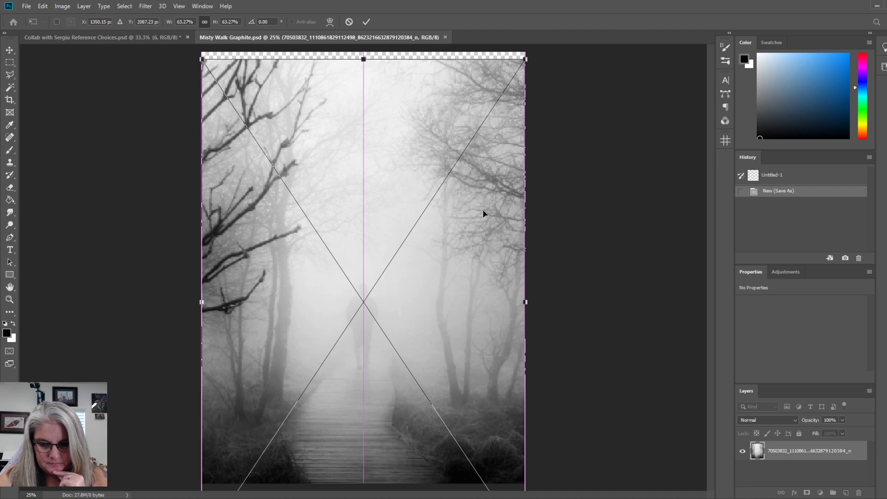
drag(483, 211, 480, 221)
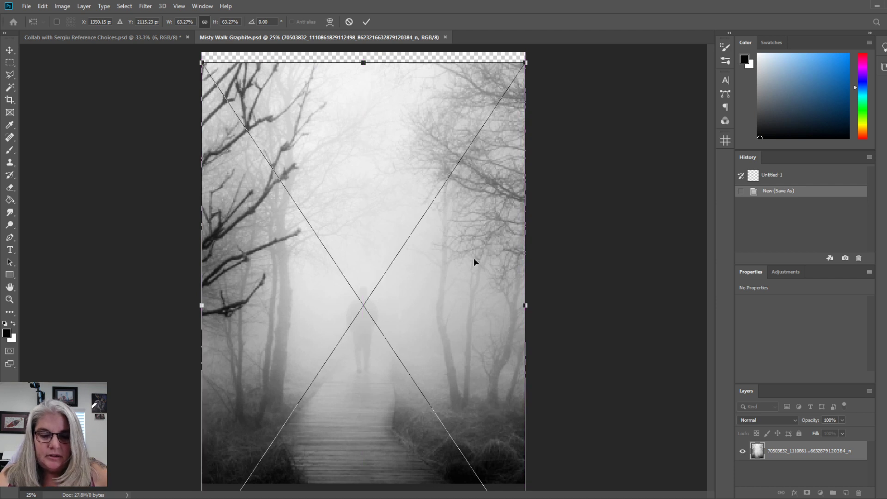
drag(474, 261, 472, 224)
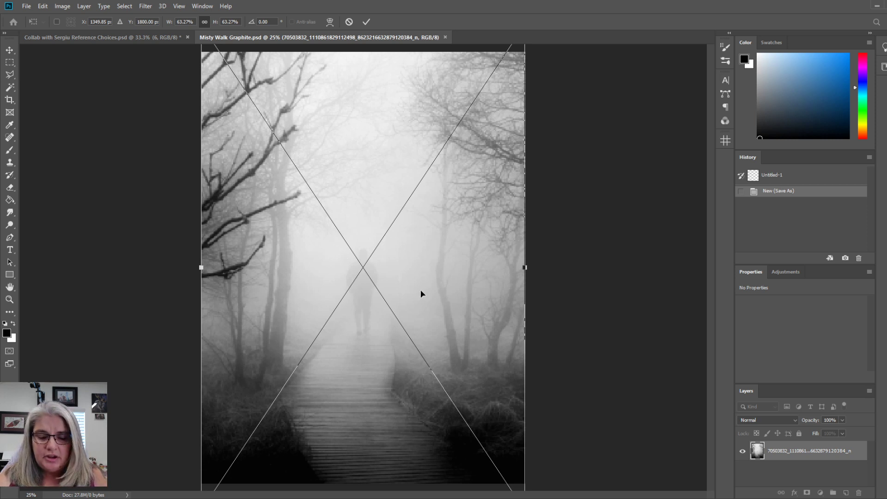
drag(458, 200, 456, 236)
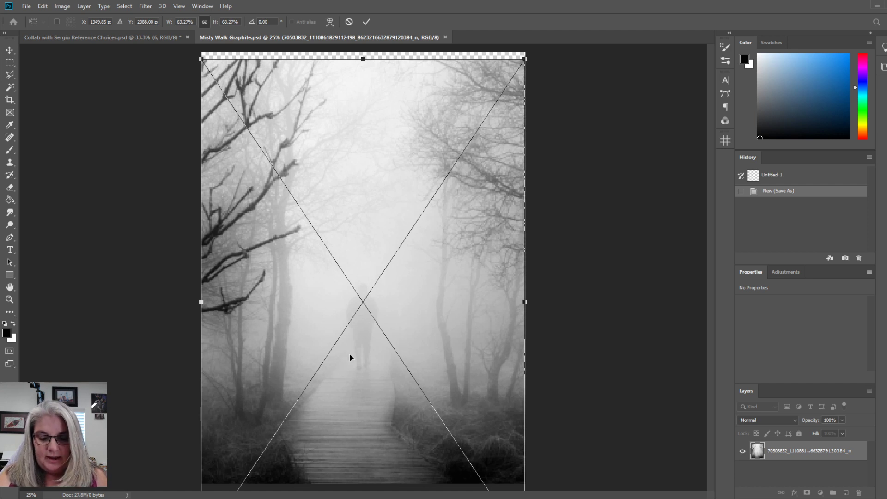
drag(348, 354, 348, 353)
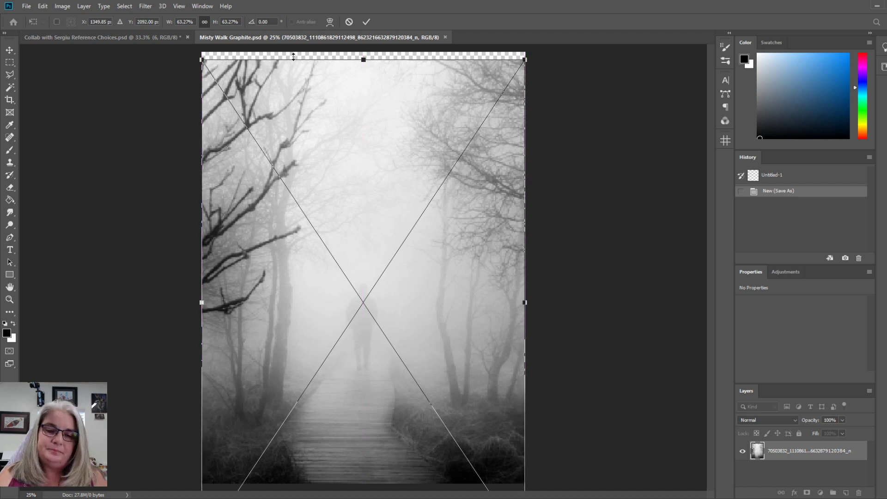
click(368, 23)
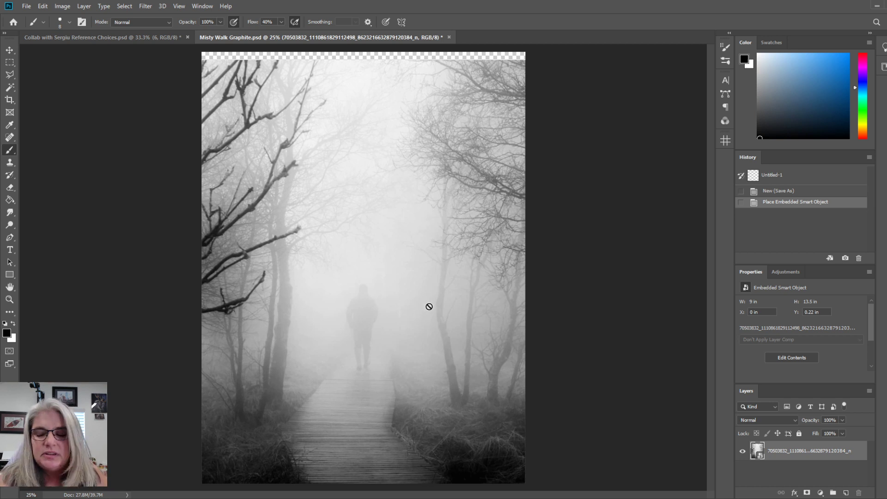
Add a new layer above the photo and trace the walking figure's outline with a black 8 px brush.
click(846, 493)
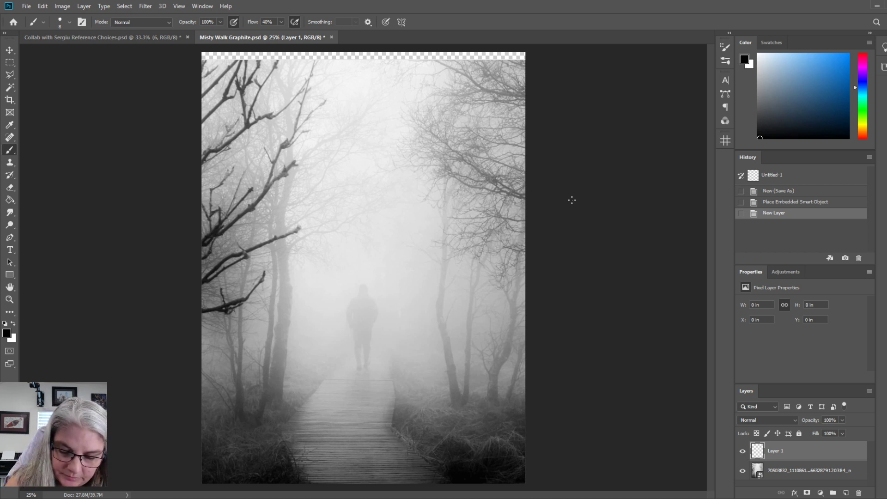
click(364, 282)
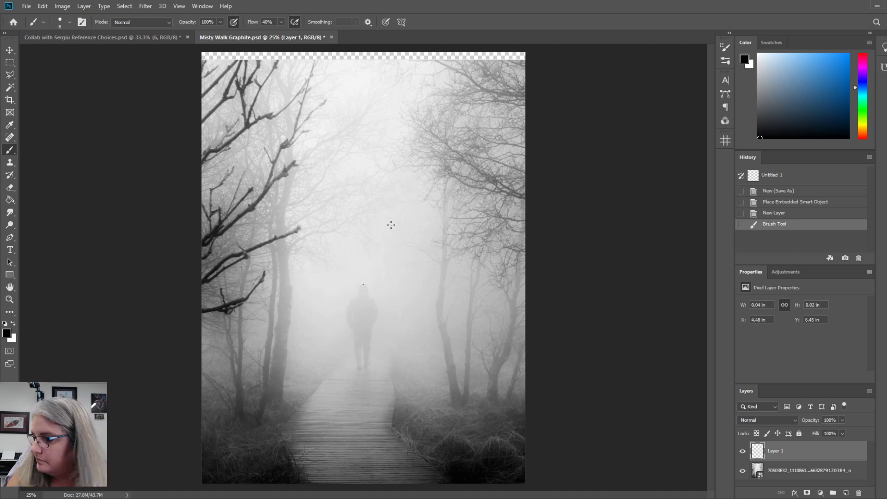
key(ctrl+z)
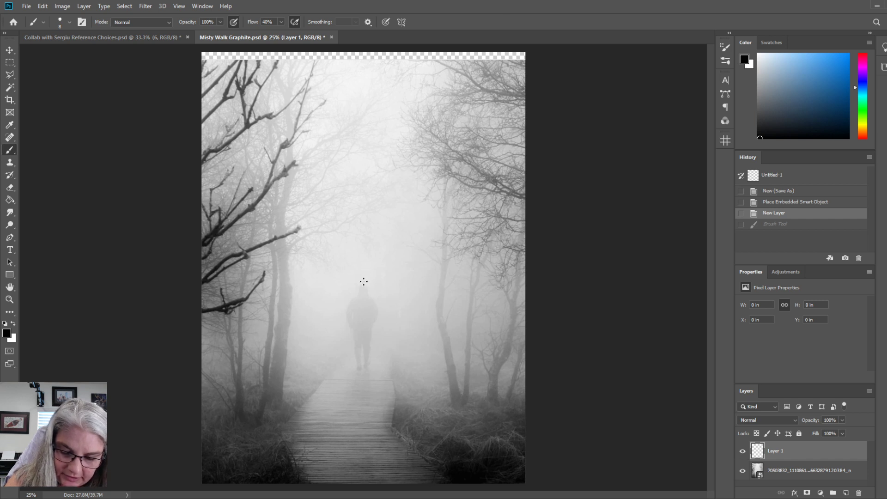
mouse_move(364, 283)
mouse_down()
mouse_move(345, 313)
mouse_move(353, 334)
mouse_move(352, 313)
mouse_up()
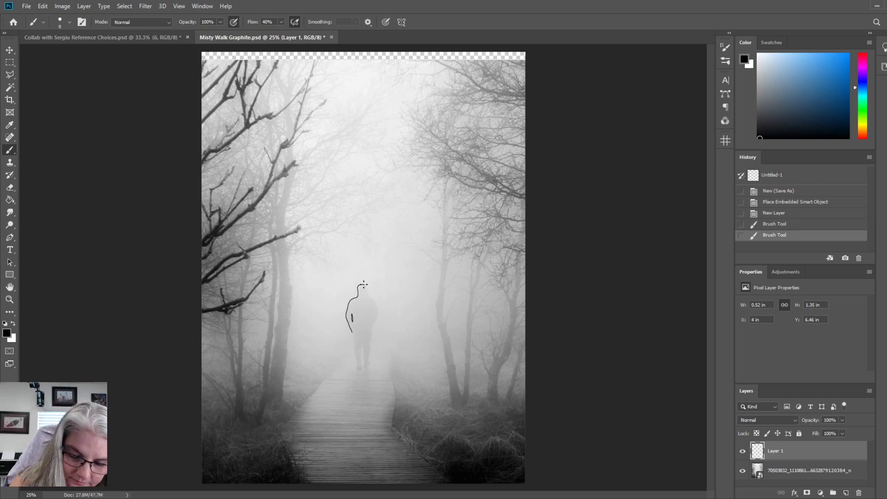
mouse_move(364, 284)
mouse_down()
mouse_move(378, 313)
mouse_move(364, 369)
mouse_move(361, 342)
mouse_up()
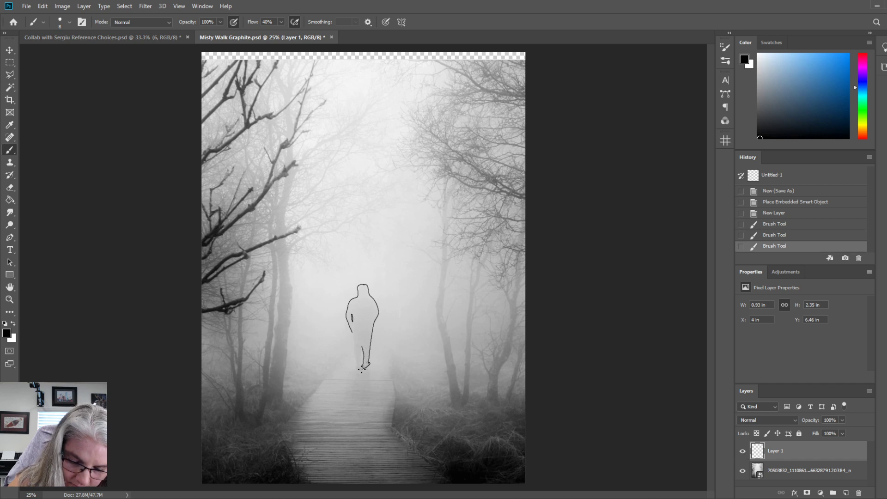
mouse_move(355, 356)
mouse_down()
mouse_move(352, 329)
mouse_move(363, 366)
mouse_up()
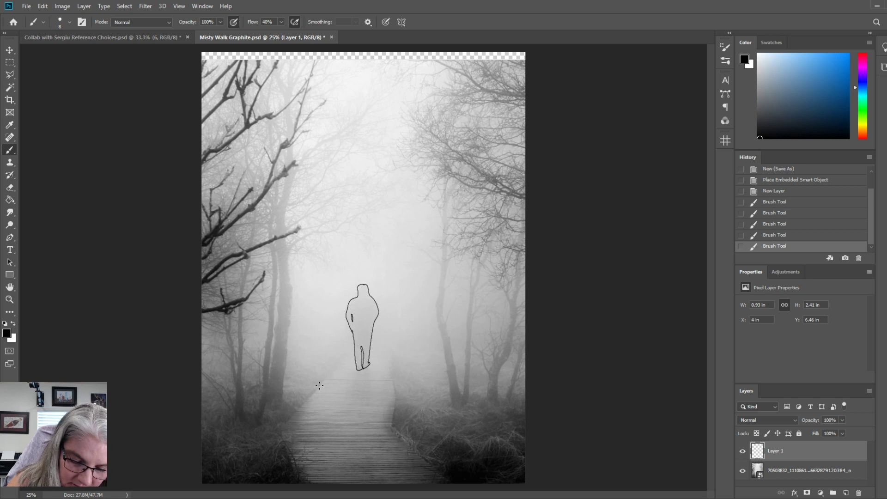
Trace both edges of the boardwalk from below the figure down to the canvas bottom, redrawing the lower right edge.
mouse_move(319, 386)
mouse_down()
mouse_move(329, 373)
mouse_move(280, 433)
mouse_move(297, 482)
mouse_up()
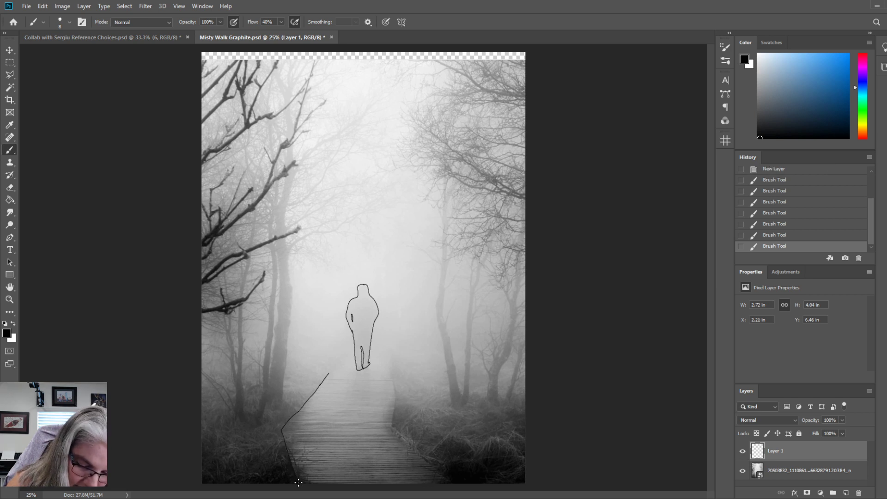
mouse_move(390, 362)
mouse_down()
mouse_move(391, 425)
mouse_move(419, 455)
mouse_up()
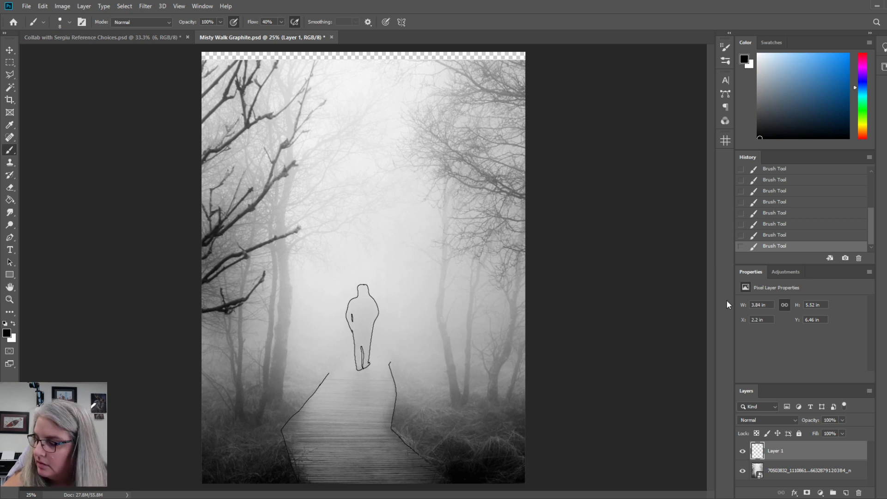
key(ctrl+z)
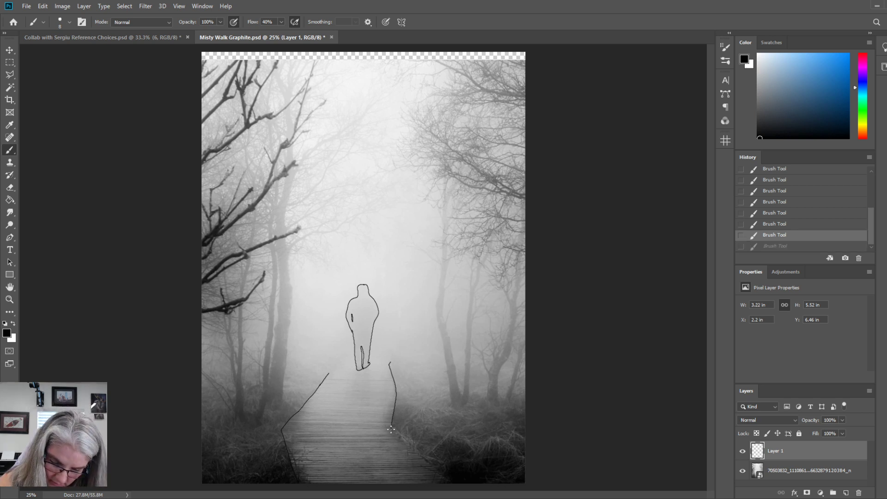
drag(392, 429, 454, 483)
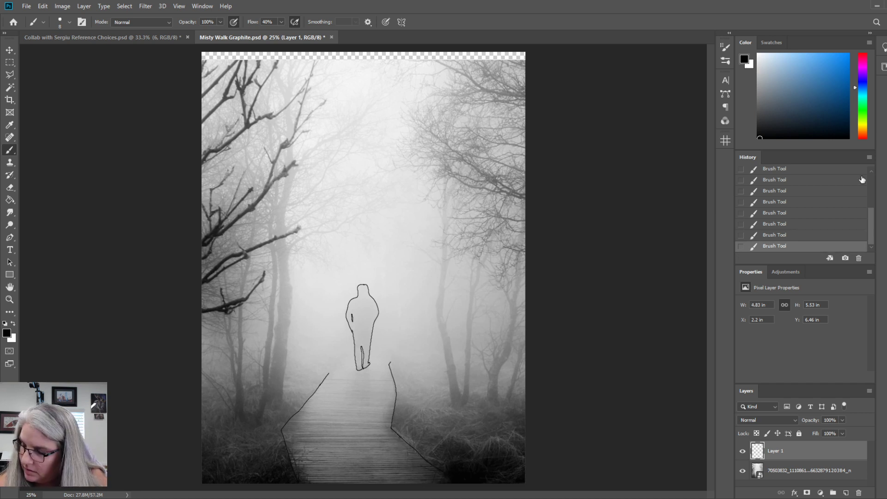
key(ctrl+z)
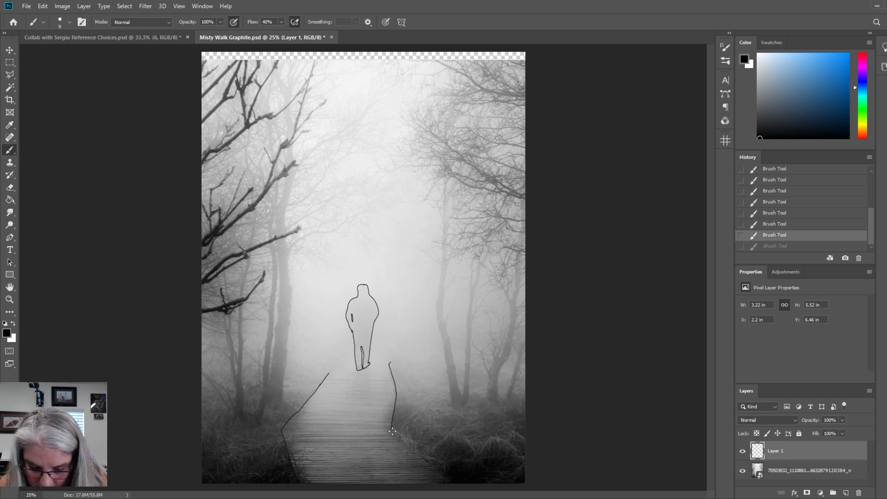
drag(393, 431, 452, 483)
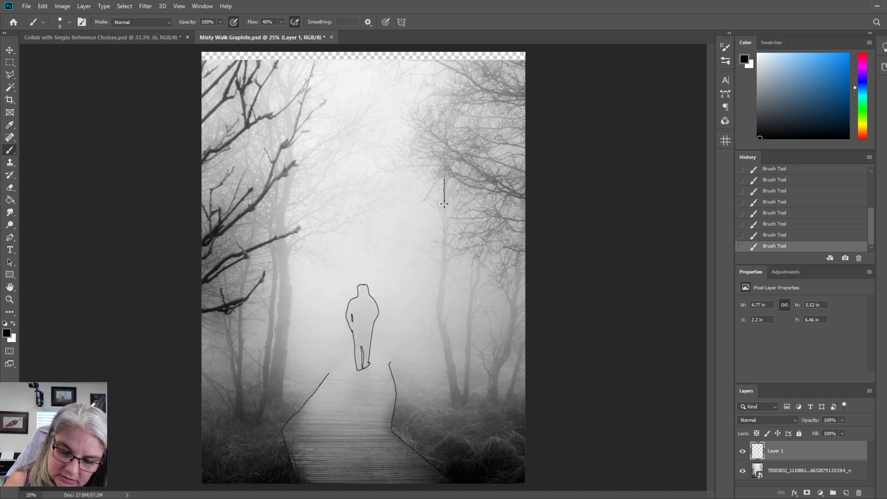
Trace the two trunks of the forked tree just right of the boardwalk, including their upper forks.
mouse_move(444, 203)
mouse_down()
mouse_move(437, 320)
mouse_move(452, 402)
mouse_up()
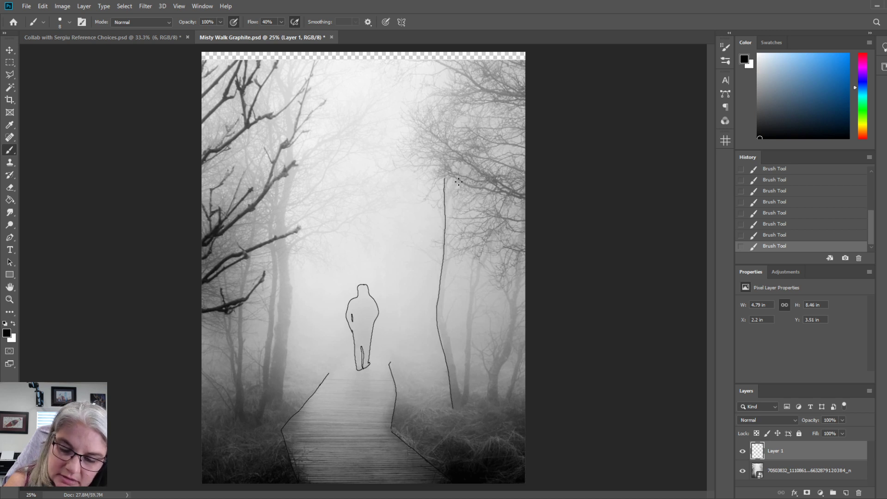
mouse_move(458, 182)
mouse_down()
mouse_move(445, 209)
mouse_move(449, 187)
mouse_move(446, 195)
mouse_up()
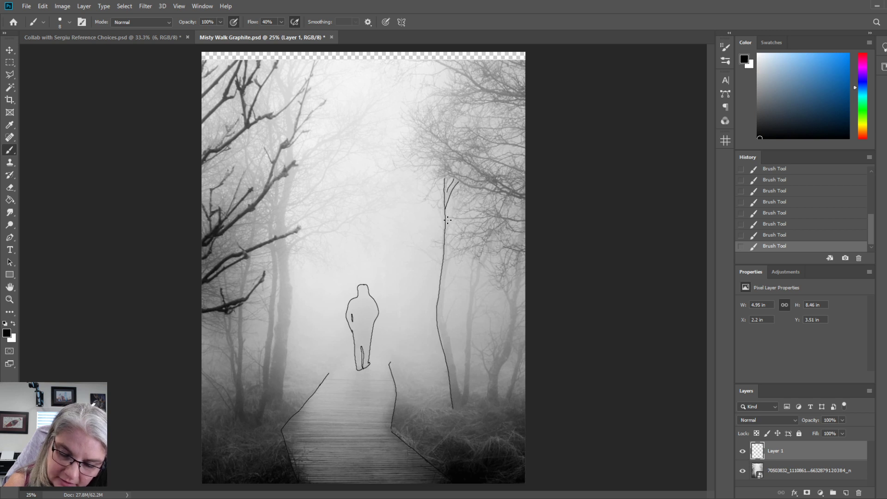
mouse_move(447, 217)
mouse_down()
mouse_move(444, 306)
mouse_move(462, 397)
mouse_up()
drag(472, 260, 464, 391)
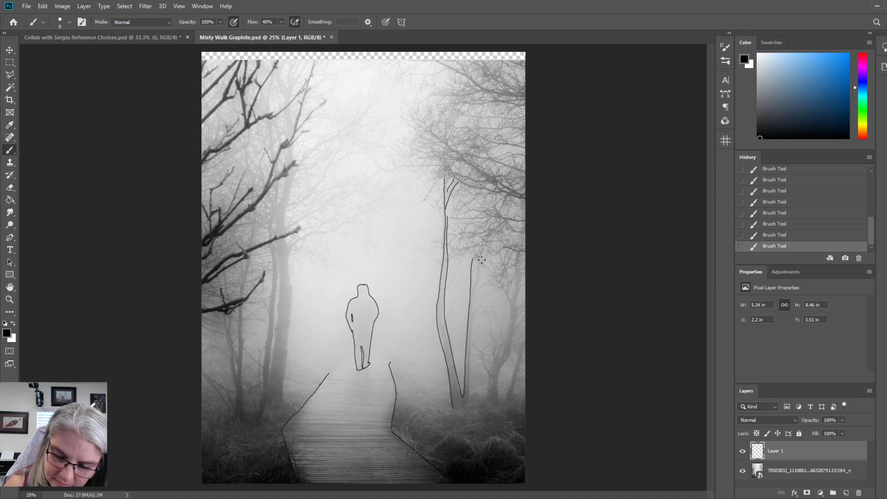
mouse_move(490, 252)
mouse_down()
mouse_move(470, 329)
mouse_move(467, 405)
mouse_up()
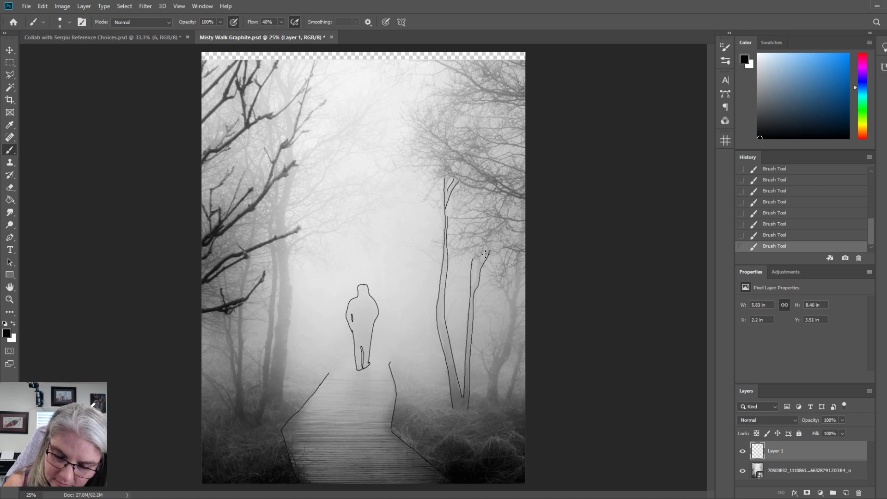
Outline the curved tree trunk and the thin stem beside it near the photo's right edge.
mouse_move(483, 254)
mouse_down()
mouse_move(474, 285)
mouse_move(500, 289)
mouse_move(508, 316)
mouse_move(487, 402)
mouse_up()
drag(521, 264, 498, 403)
drag(521, 343, 507, 401)
drag(525, 349, 508, 395)
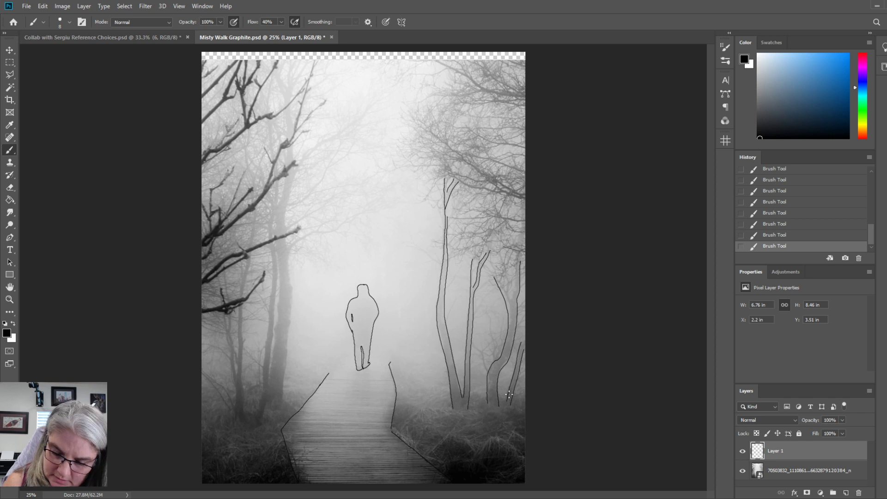
Trace the small side branches and upper twigs of the curved tree near the photo's right edge.
mouse_move(487, 371)
mouse_down()
mouse_move(481, 345)
mouse_move(494, 359)
mouse_move(493, 329)
mouse_up()
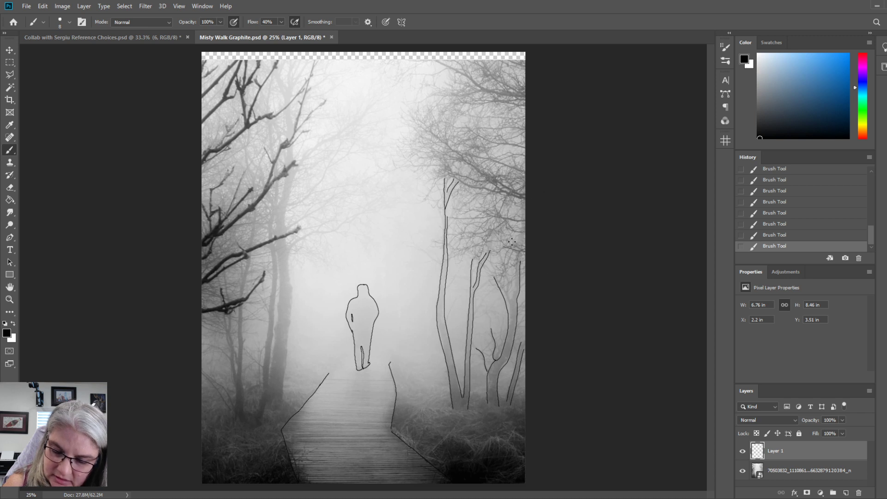
drag(503, 262, 501, 278)
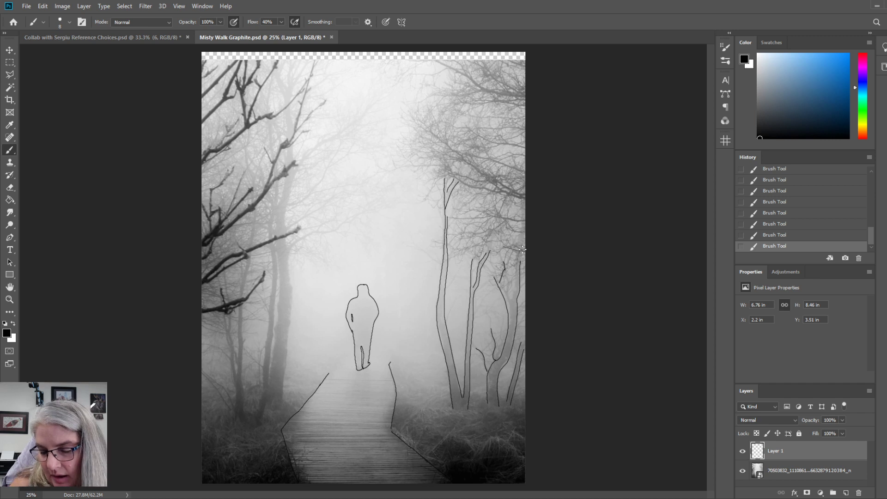
drag(520, 246, 490, 255)
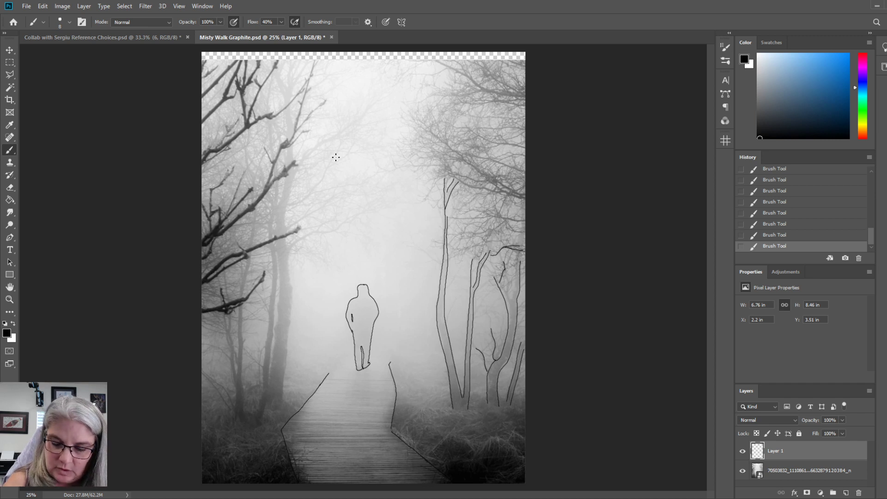
Trace the long branches reaching in from the photo's right edge around the top of the forked tree.
drag(522, 219, 443, 217)
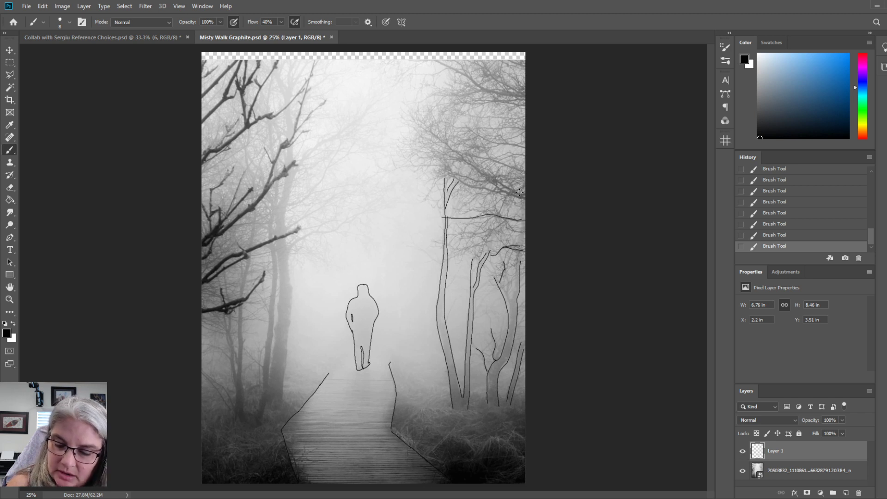
drag(522, 194, 428, 126)
drag(521, 196, 445, 174)
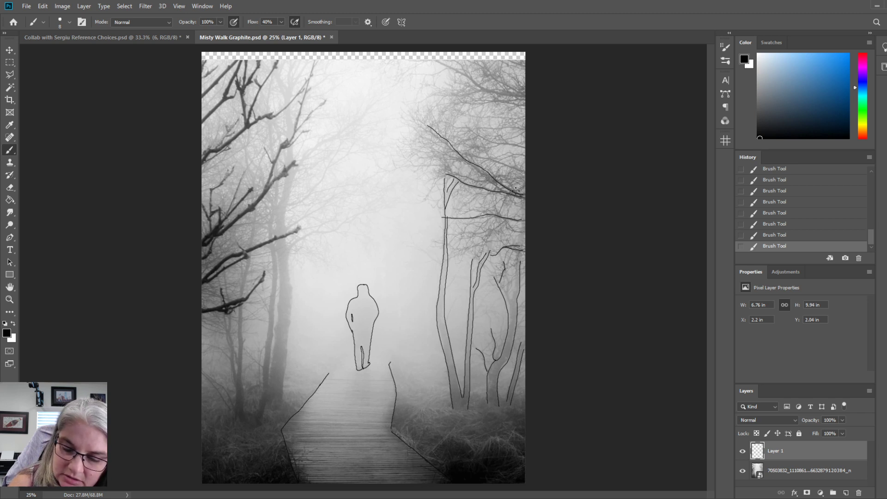
mouse_move(516, 189)
mouse_down()
mouse_move(446, 165)
mouse_move(371, 170)
mouse_up()
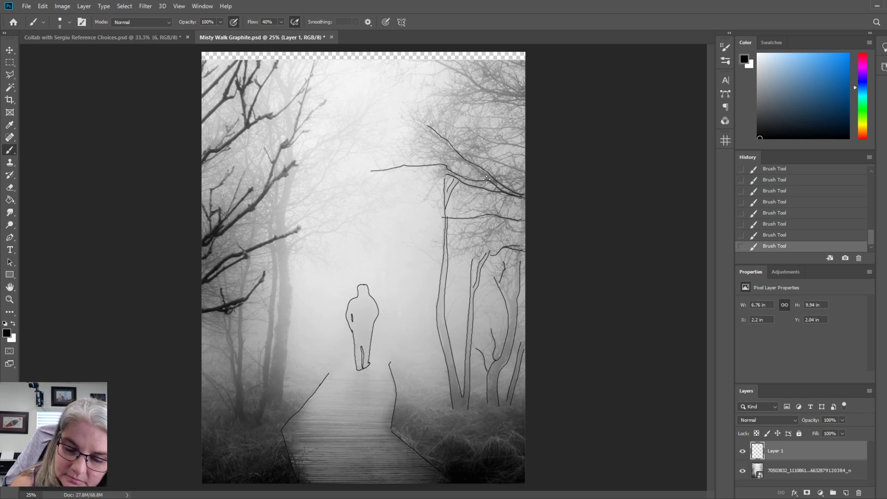
drag(487, 178, 448, 149)
Trace the forking and near-horizontal branches in the photo's upper right corner.
mouse_move(526, 95)
mouse_down()
mouse_move(488, 94)
mouse_move(436, 59)
mouse_up()
drag(475, 80, 446, 53)
drag(481, 90, 435, 94)
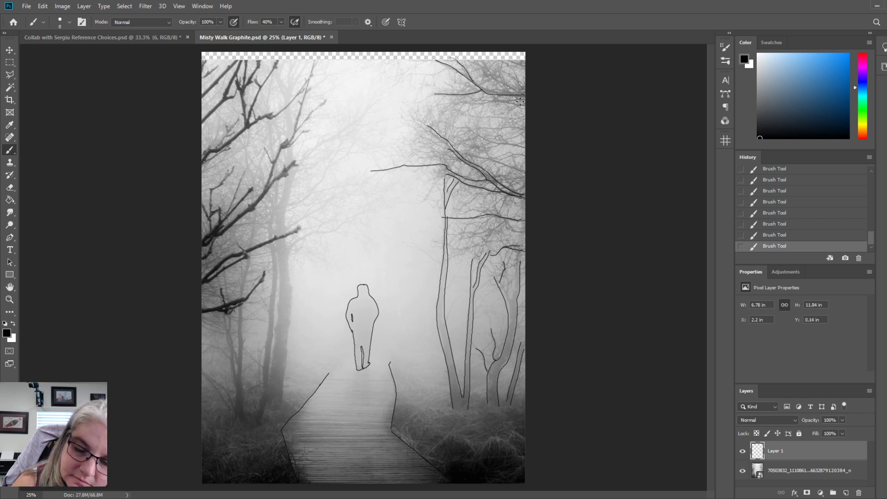
drag(520, 102, 455, 100)
drag(521, 105, 450, 104)
drag(518, 116, 457, 105)
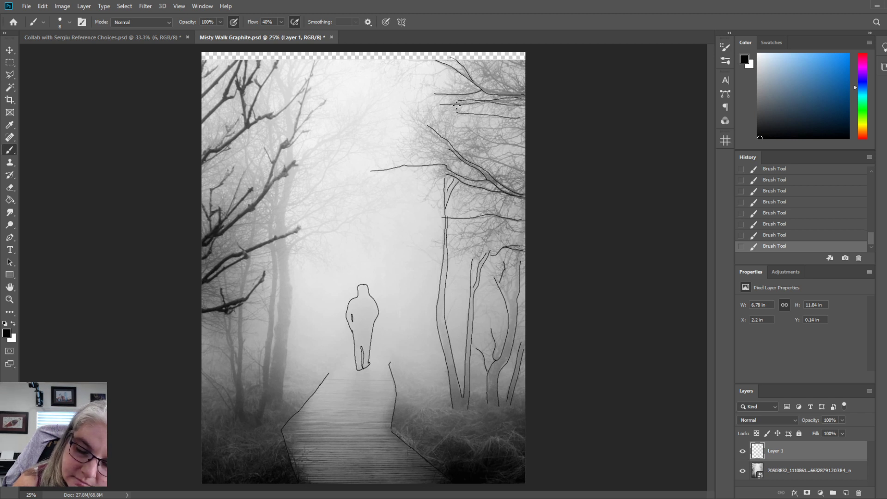
drag(521, 128, 435, 118)
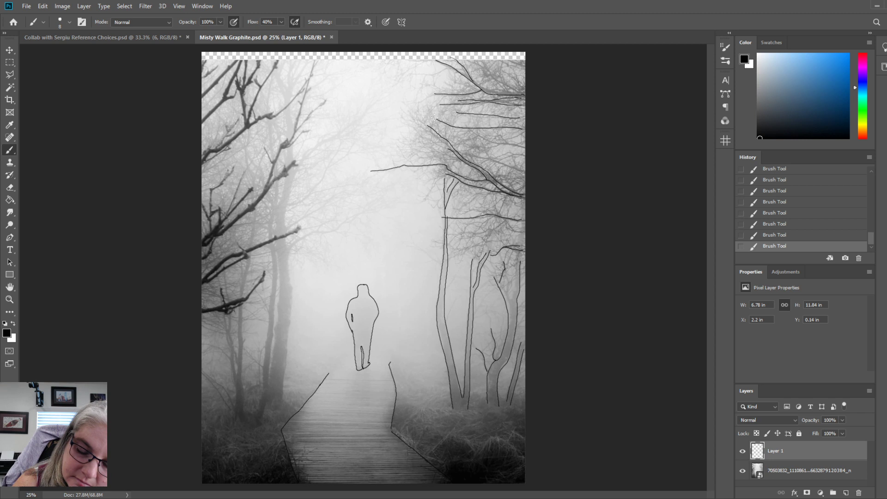
Add the remaining right-side branches between the traced ones, at the top corner, and across the forked tree's trunk.
drag(521, 147, 465, 123)
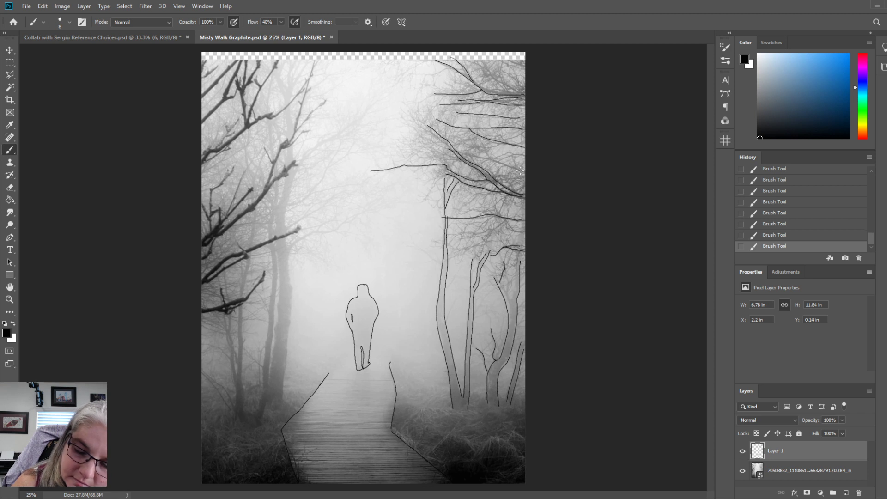
drag(520, 171, 455, 151)
drag(523, 156, 485, 169)
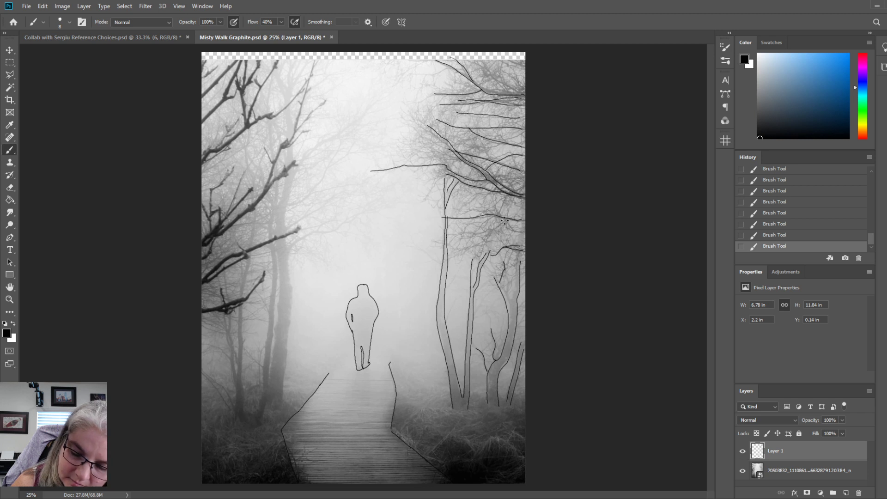
mouse_move(505, 222)
mouse_down()
mouse_move(484, 241)
mouse_move(521, 233)
mouse_up()
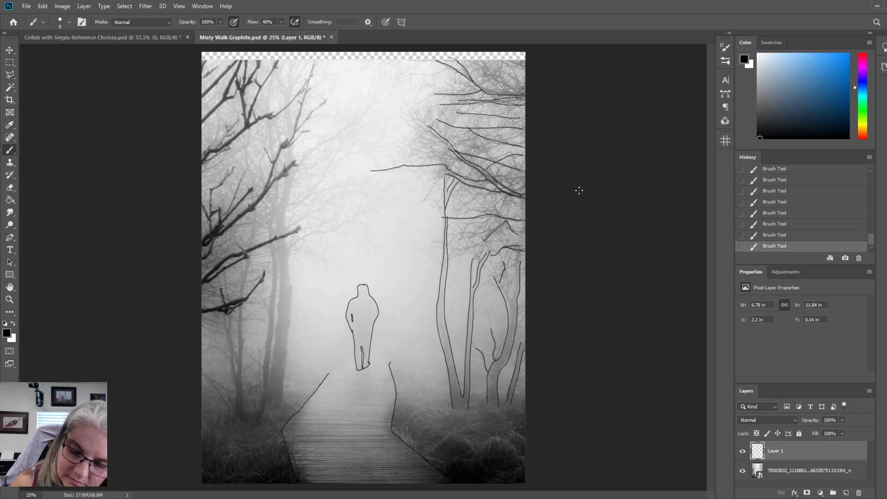
drag(521, 95, 477, 55)
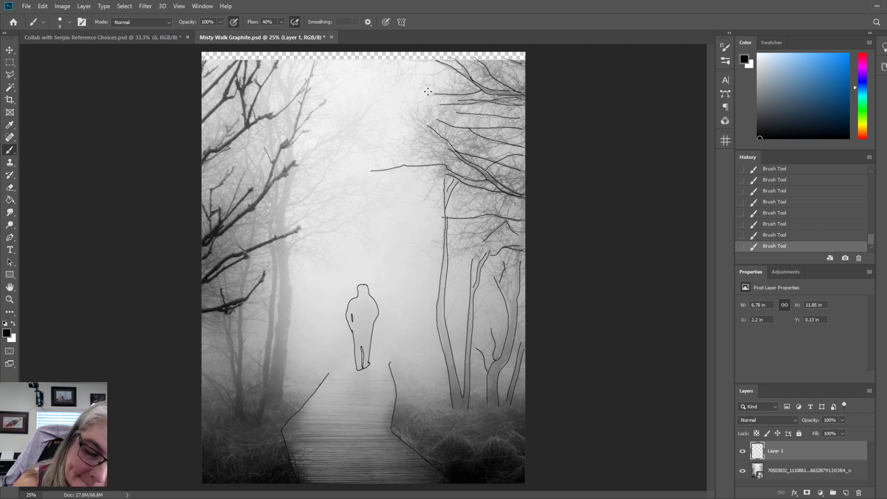
drag(448, 67, 407, 73)
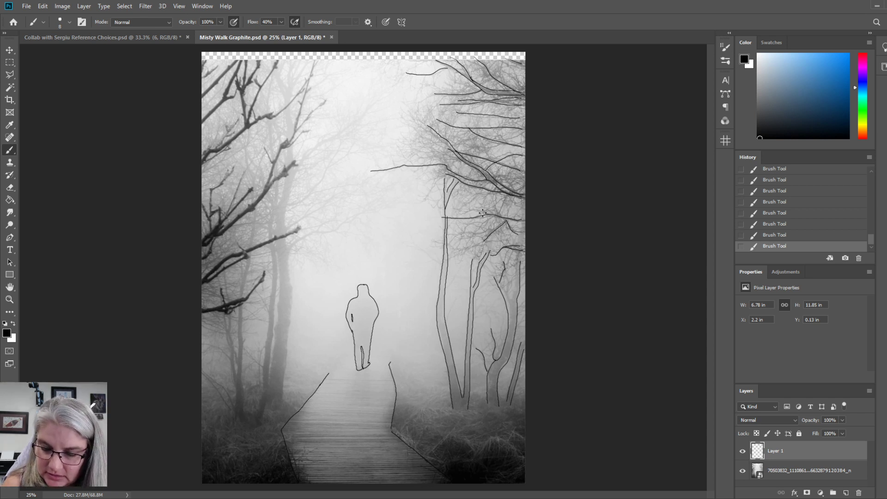
mouse_move(507, 240)
mouse_down()
mouse_move(445, 263)
mouse_move(410, 248)
mouse_up()
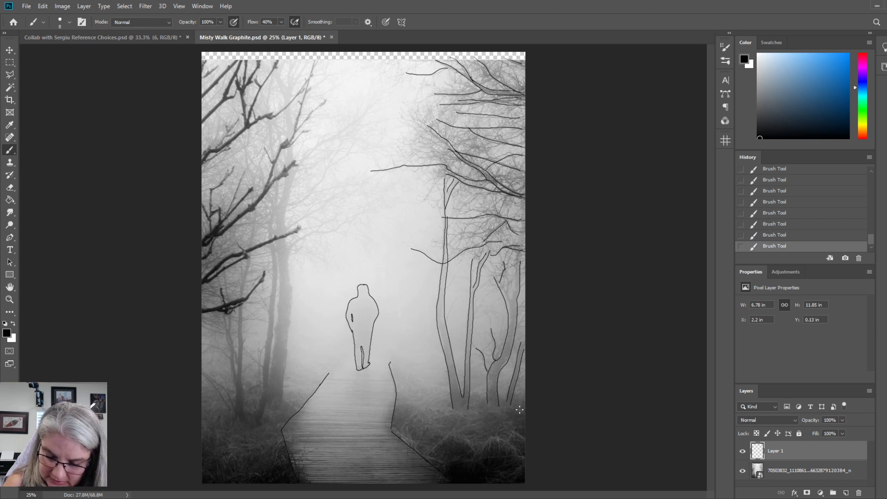
Outline the grassy bank and mounds right of the boardwalk and the grass contours at its lower left.
mouse_move(515, 405)
mouse_down()
mouse_move(425, 409)
mouse_move(397, 430)
mouse_up()
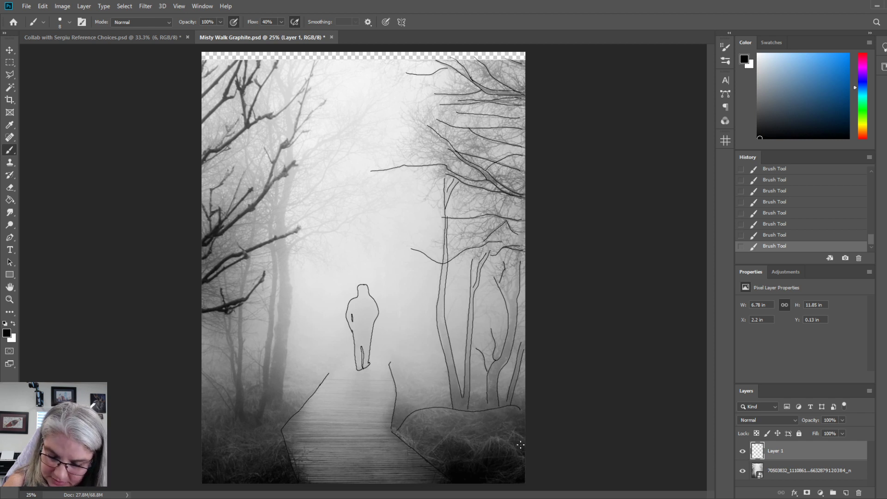
mouse_move(523, 458)
mouse_down()
mouse_move(494, 440)
mouse_move(478, 451)
mouse_move(456, 434)
mouse_move(427, 453)
mouse_up()
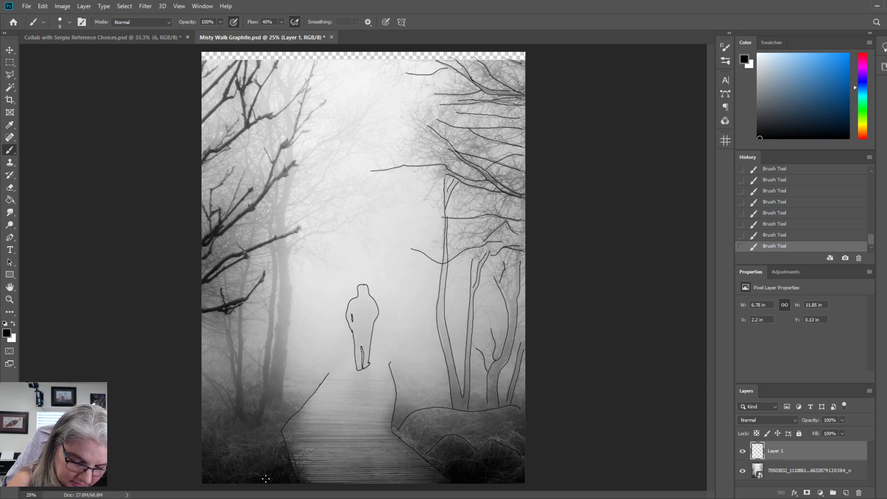
mouse_move(259, 477)
mouse_down()
mouse_move(240, 483)
mouse_move(203, 468)
mouse_up()
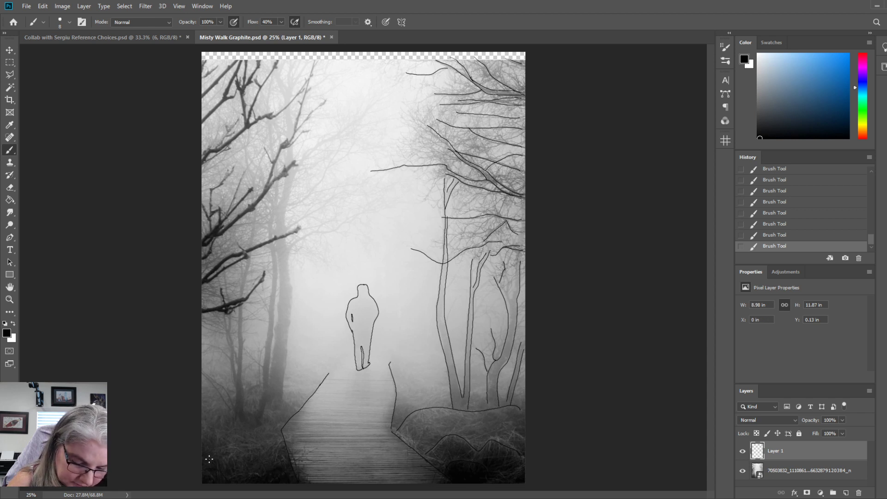
mouse_move(278, 440)
mouse_down()
mouse_move(245, 452)
mouse_move(196, 445)
mouse_up()
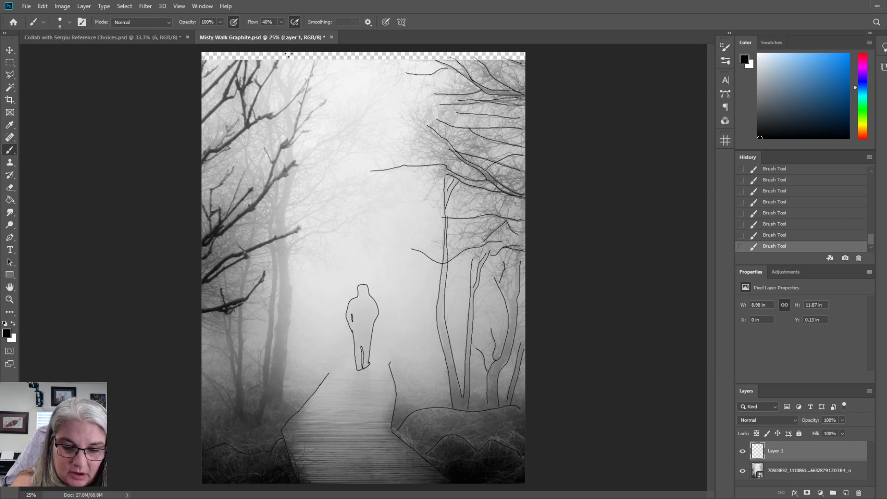
Trace the upper trunk and top forks of the tall tree left of the boardwalk, including its long arching right branch.
mouse_move(308, 62)
mouse_down()
mouse_move(290, 104)
mouse_move(293, 122)
mouse_up()
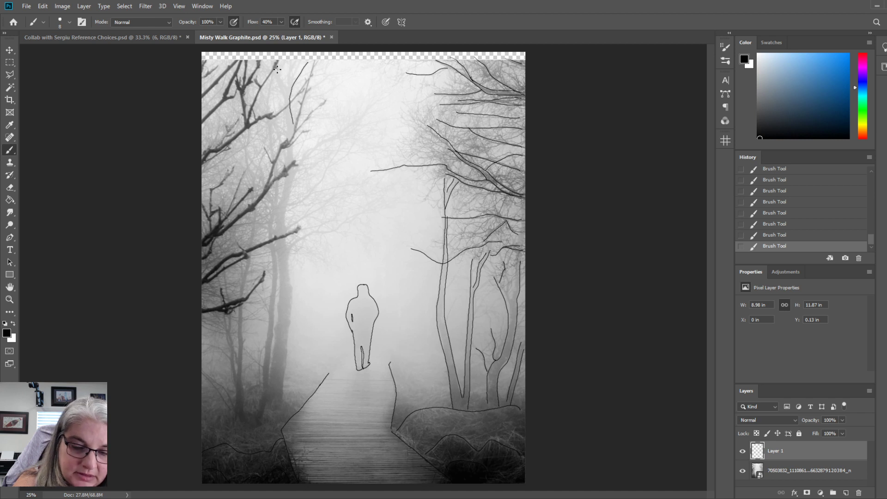
mouse_move(279, 65)
mouse_down()
mouse_move(286, 86)
mouse_move(293, 72)
mouse_move(291, 88)
mouse_move(278, 82)
mouse_move(286, 137)
mouse_move(294, 127)
mouse_move(293, 163)
mouse_move(285, 166)
mouse_move(353, 126)
mouse_move(400, 79)
mouse_up()
drag(296, 170, 285, 233)
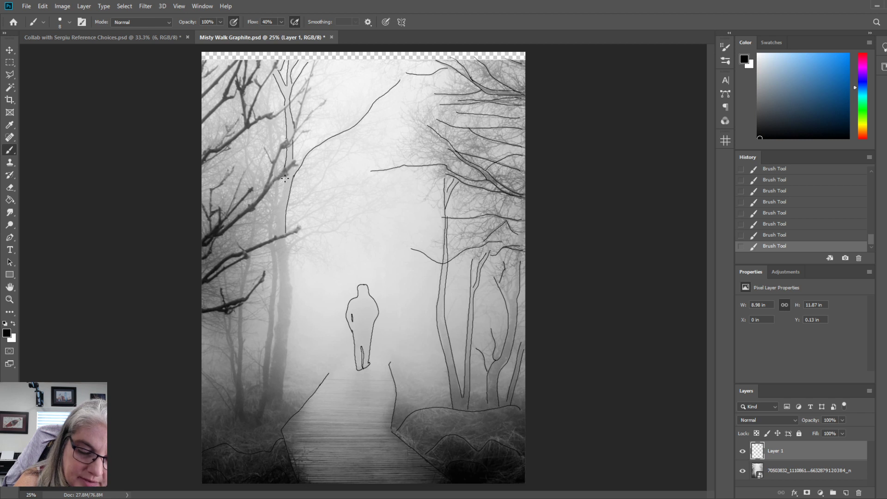
mouse_move(285, 179)
mouse_down()
mouse_move(274, 230)
mouse_move(275, 219)
mouse_up()
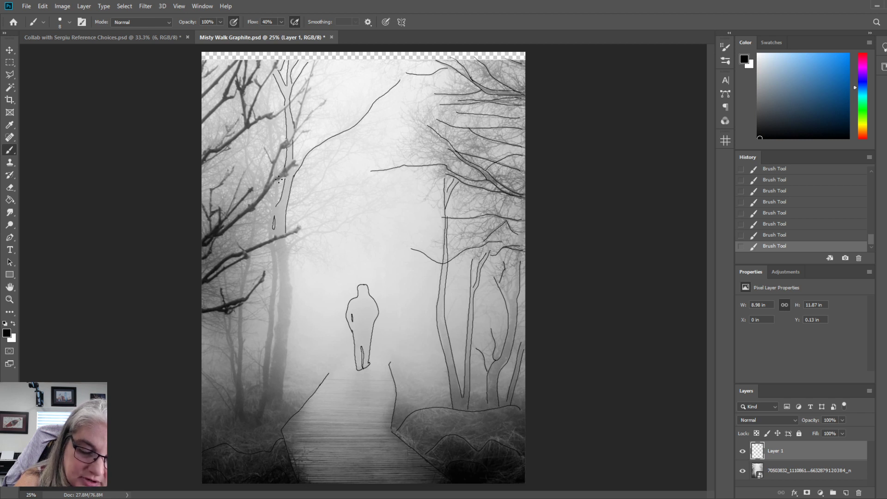
drag(279, 181, 276, 206)
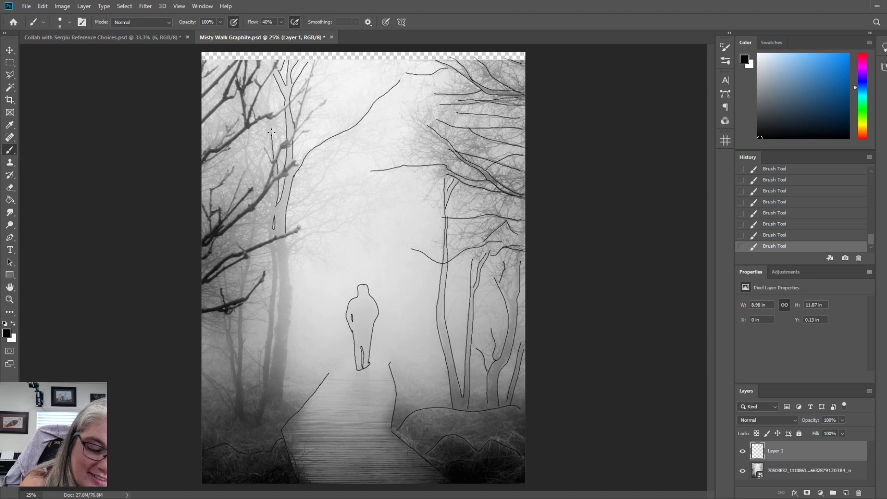
Outline the tall left tree's second upright limb and the short forked branch on its left side.
drag(268, 118, 272, 158)
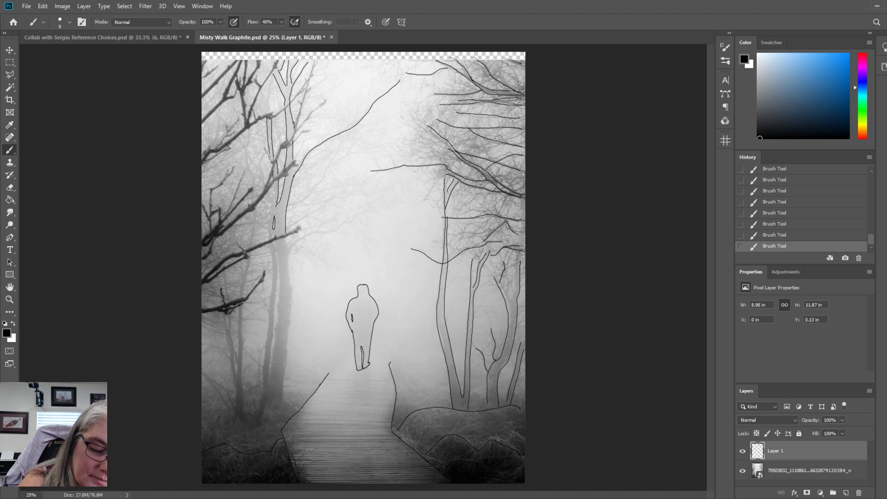
drag(269, 112, 273, 74)
drag(267, 113, 271, 78)
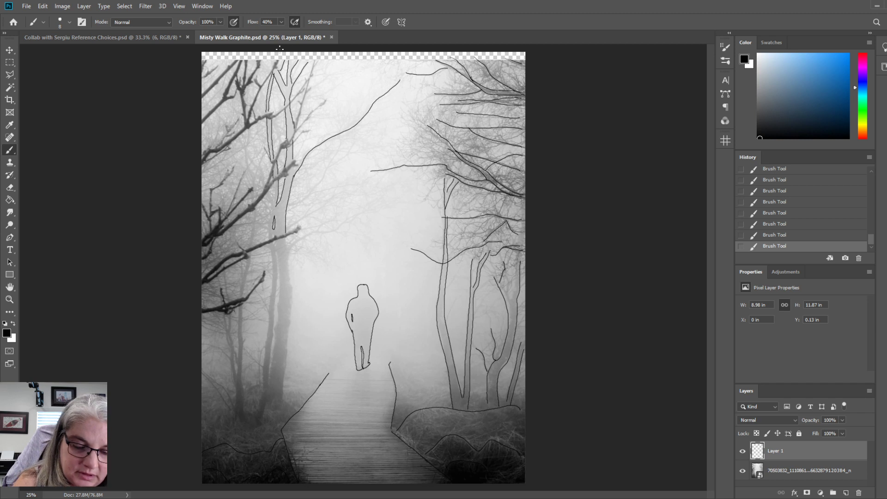
mouse_move(263, 170)
mouse_down()
mouse_move(271, 209)
mouse_move(243, 144)
mouse_move(261, 187)
mouse_move(245, 144)
mouse_up()
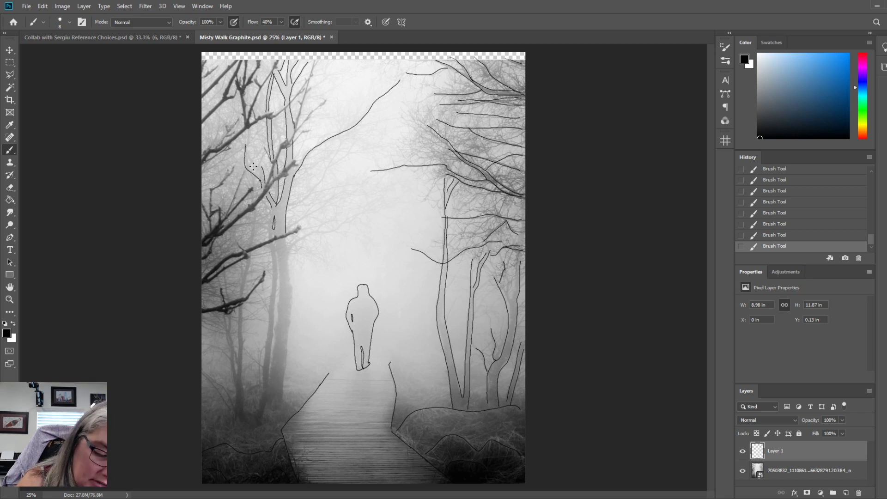
mouse_move(260, 175)
mouse_down()
mouse_move(246, 157)
mouse_move(260, 176)
mouse_up()
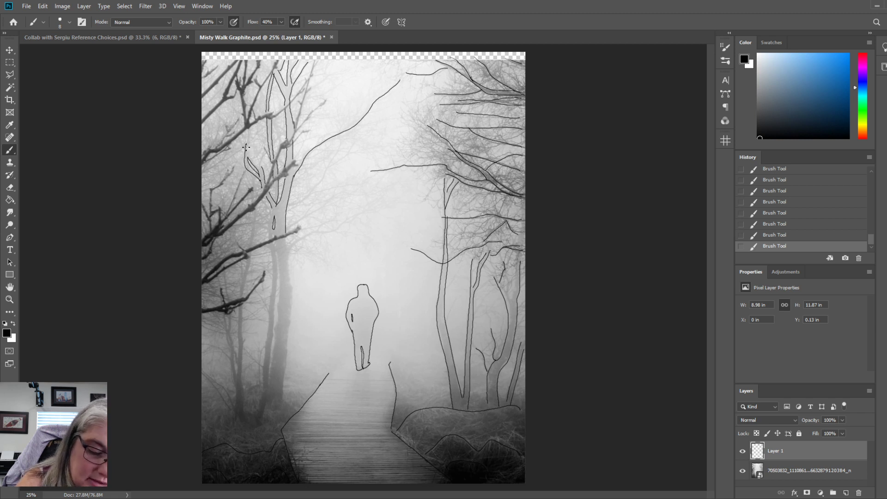
drag(246, 148, 261, 165)
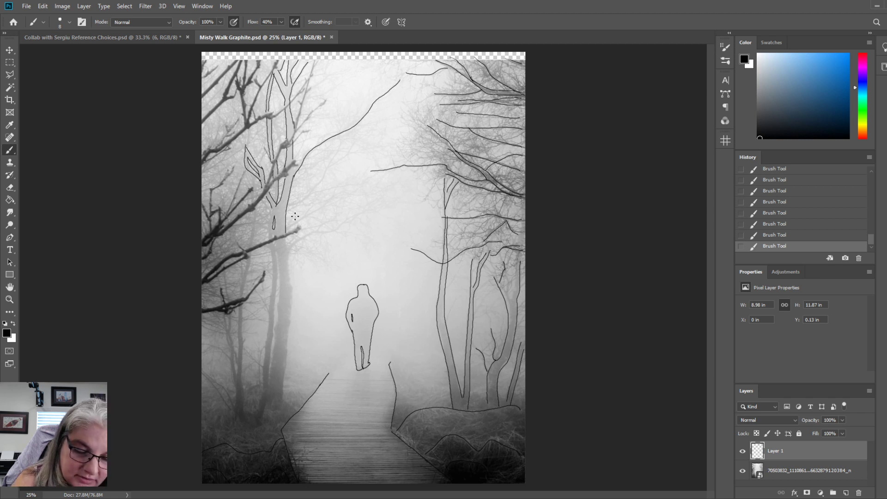
Trace the tall left tree's twin lower trunks down to the ground, with their base line and the long branch toward the figure.
drag(272, 210, 268, 235)
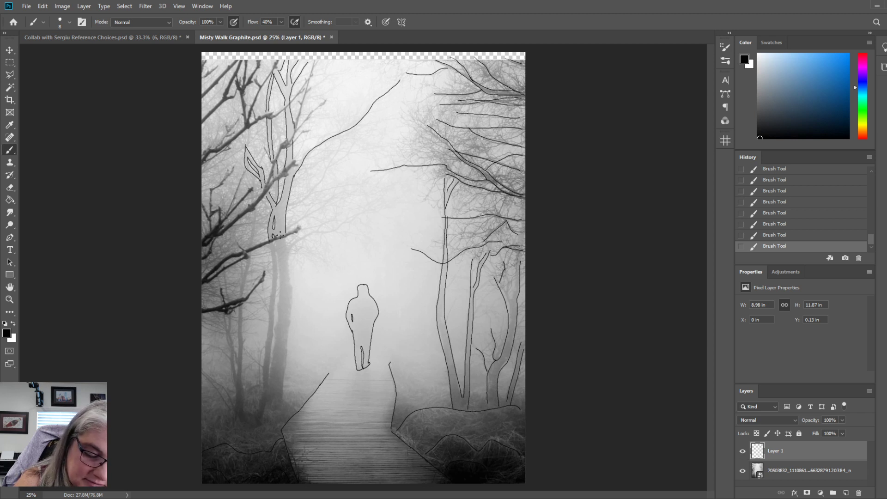
drag(275, 243, 269, 397)
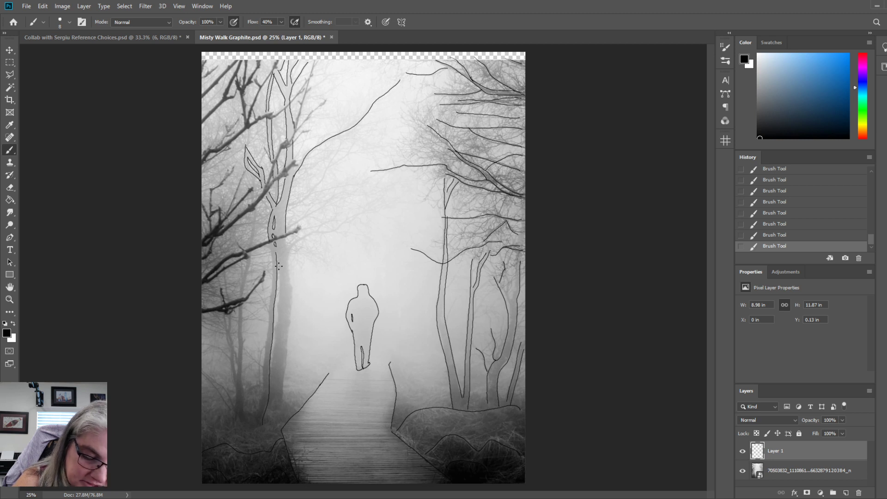
drag(278, 258, 270, 373)
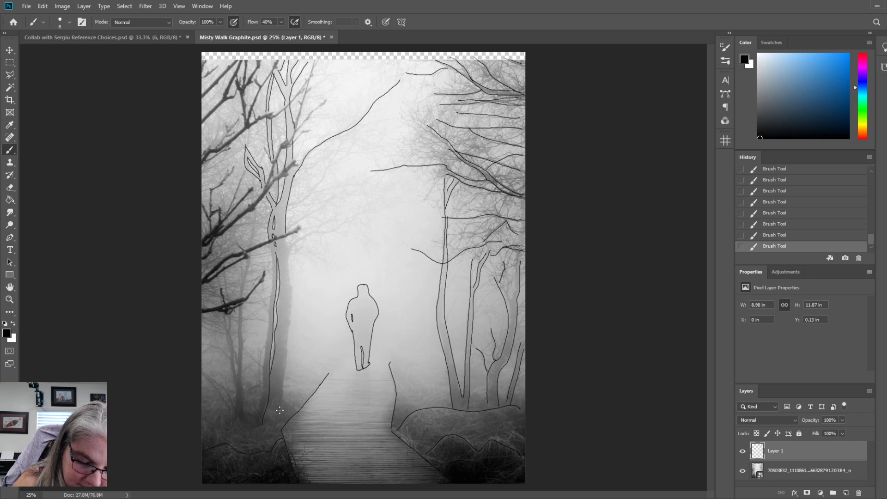
drag(262, 410, 283, 412)
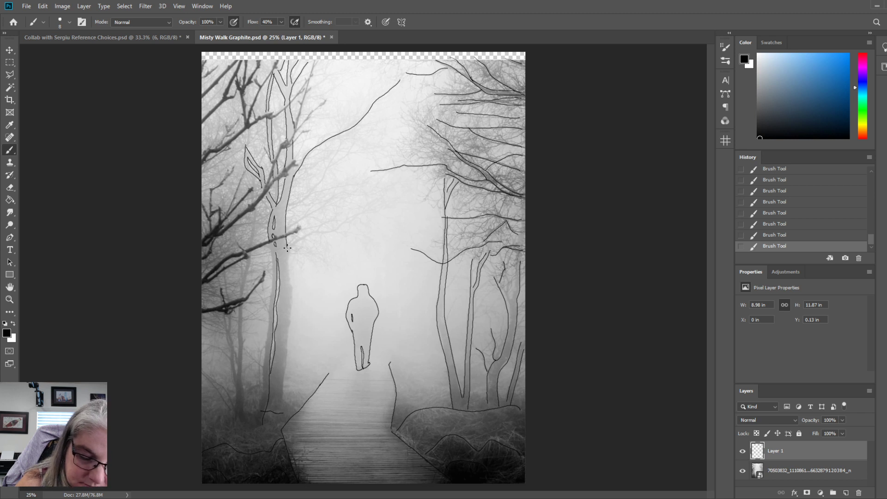
drag(288, 250, 378, 212)
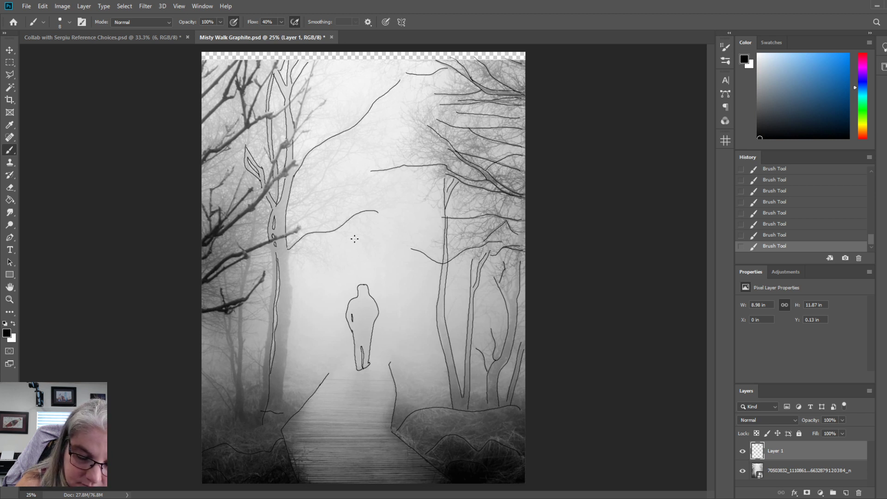
mouse_move(288, 249)
mouse_down()
mouse_move(282, 397)
mouse_move(299, 414)
mouse_move(294, 405)
mouse_move(273, 430)
mouse_move(287, 422)
mouse_move(261, 420)
mouse_up()
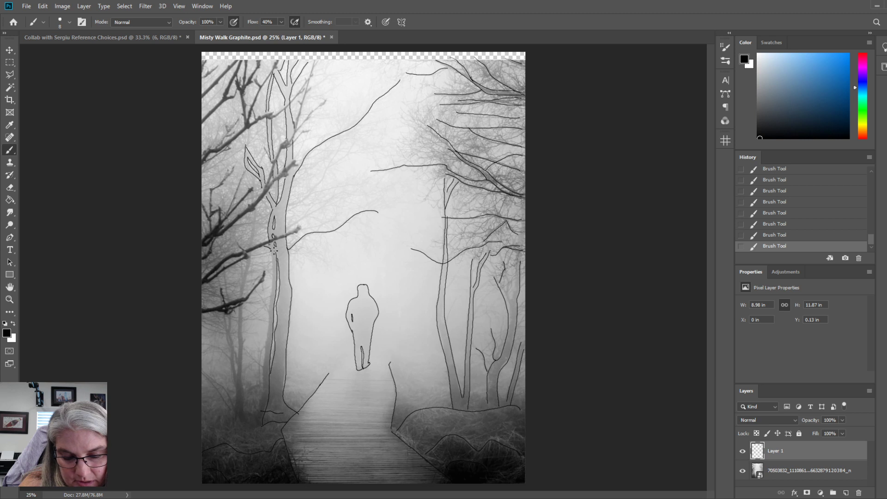
drag(272, 252, 259, 410)
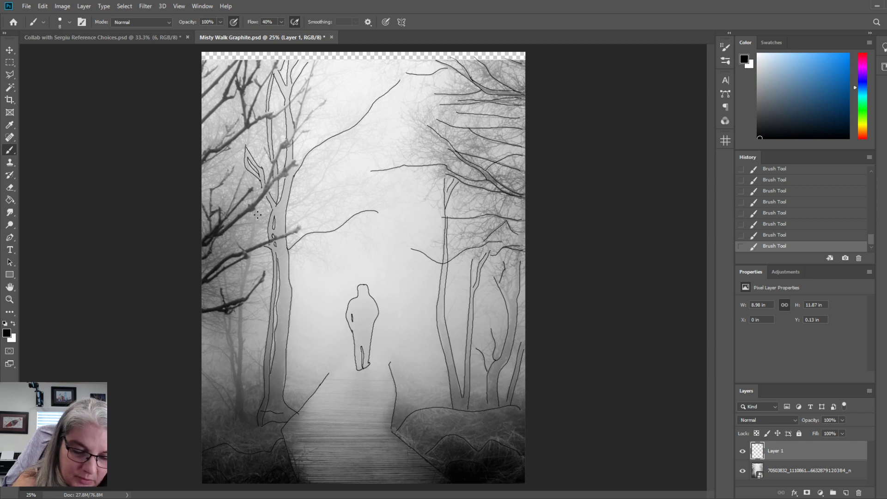
Outline the slender tree left of the tall left tree, from its upper stem to the ground, including its second forked stem.
drag(256, 212, 251, 248)
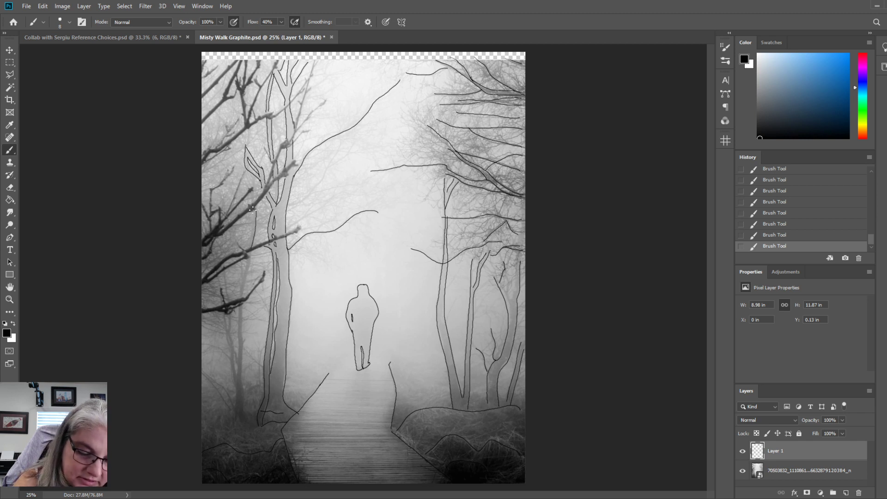
drag(253, 209, 242, 297)
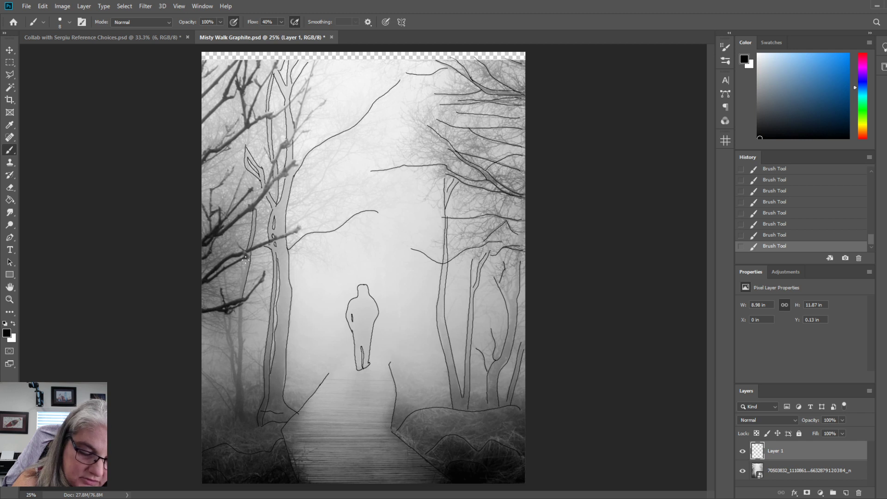
drag(245, 267, 237, 344)
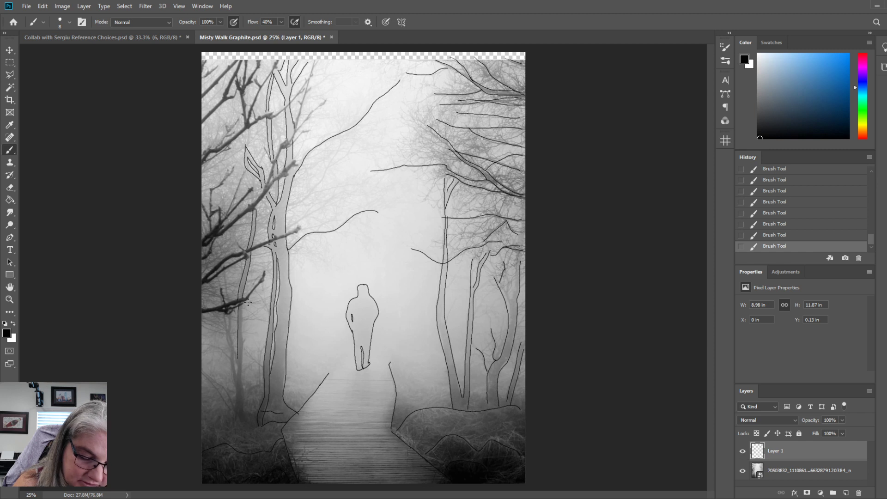
drag(241, 305, 242, 414)
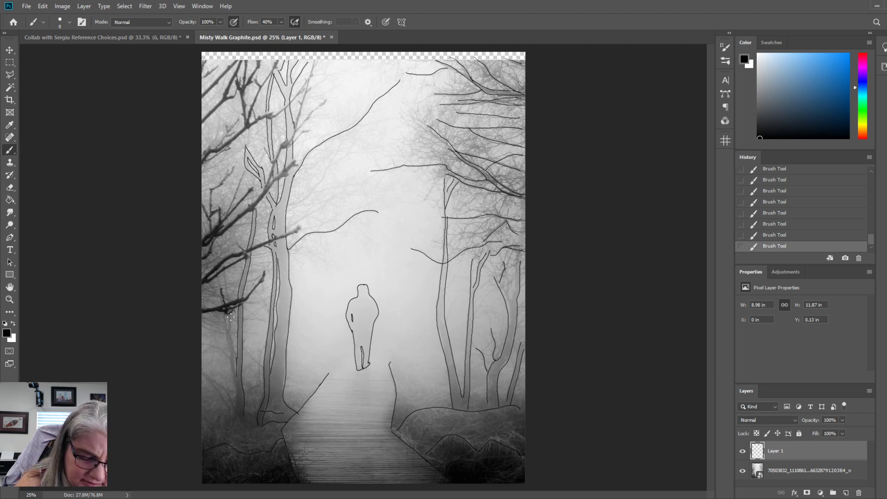
drag(230, 316, 236, 365)
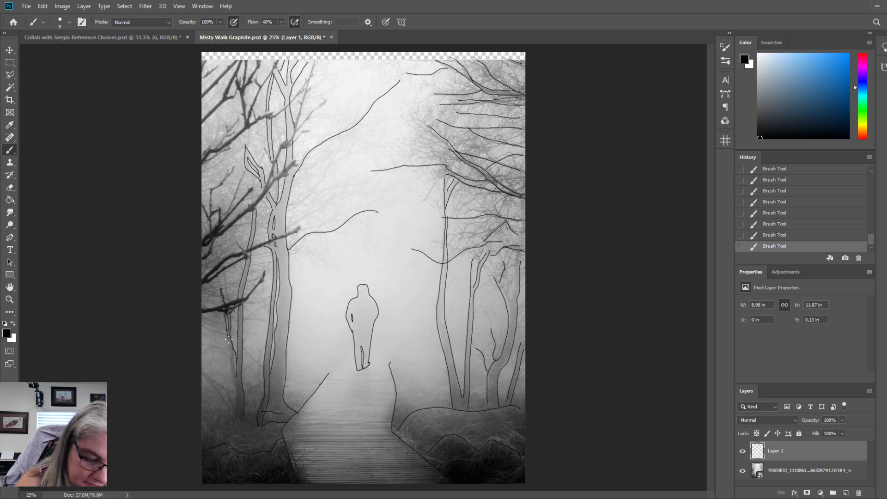
mouse_move(222, 314)
mouse_down()
mouse_move(235, 410)
mouse_move(250, 389)
mouse_move(235, 408)
mouse_up()
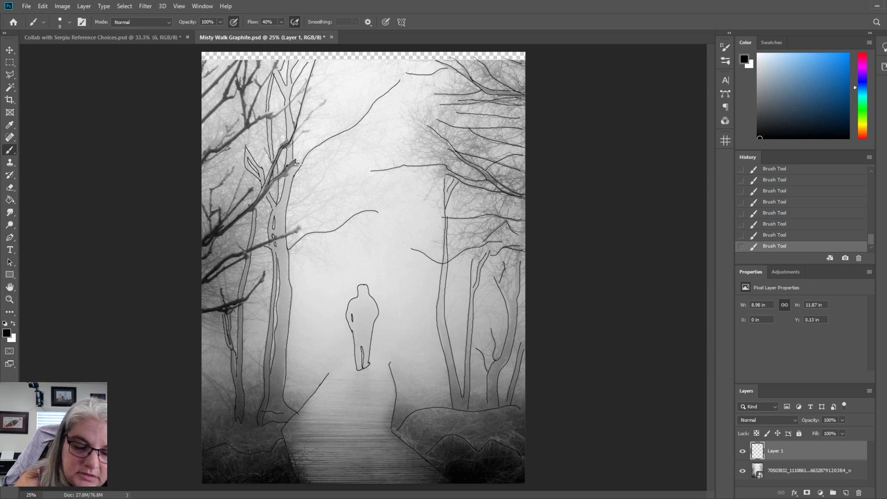
Trace the dark foreground branches crossing the left trees at middle and lower height, including their side shoots.
mouse_move(297, 163)
mouse_down()
mouse_move(205, 248)
mouse_move(214, 223)
mouse_move(221, 220)
mouse_move(203, 239)
mouse_move(253, 187)
mouse_move(220, 228)
mouse_up()
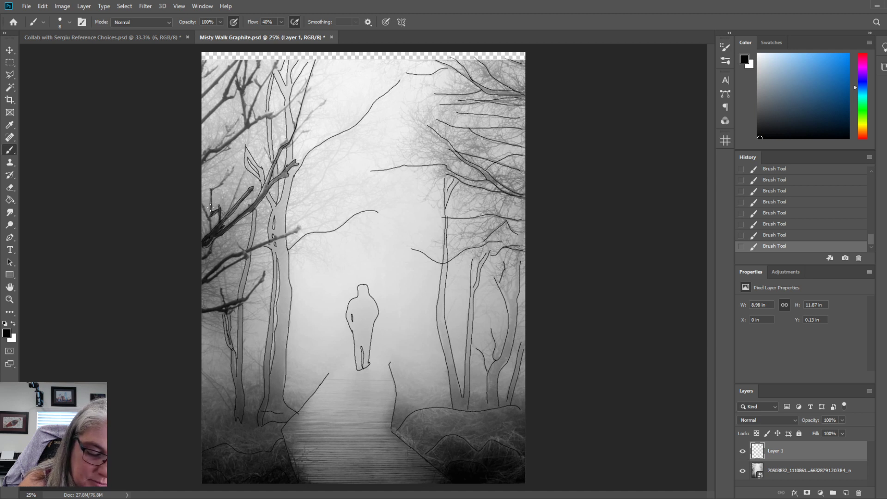
drag(211, 189, 233, 167)
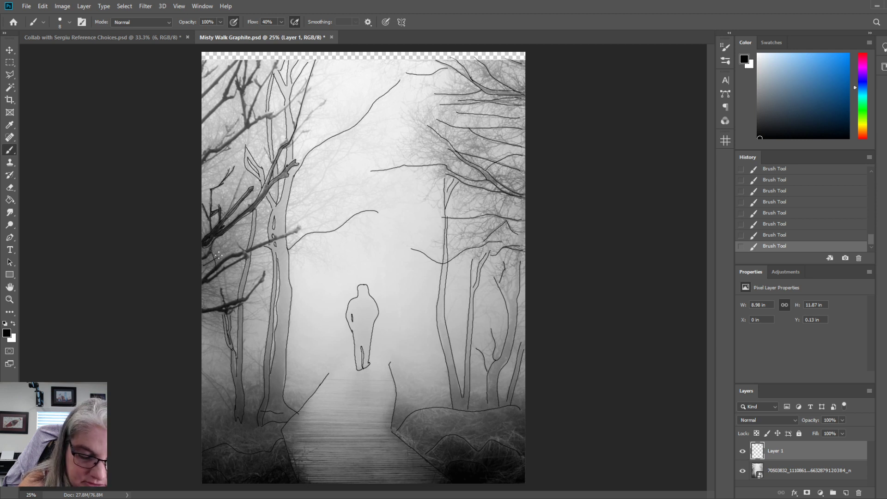
drag(237, 243, 247, 257)
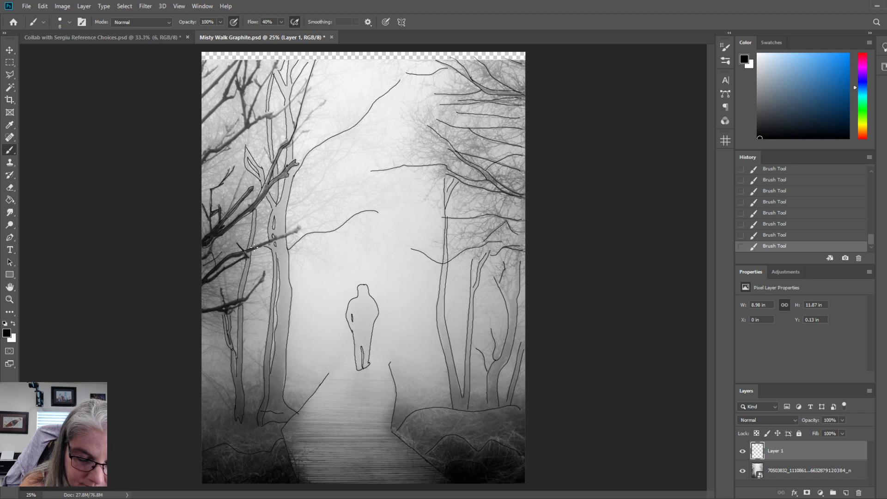
mouse_move(273, 237)
mouse_down()
mouse_move(301, 225)
mouse_move(248, 252)
mouse_up()
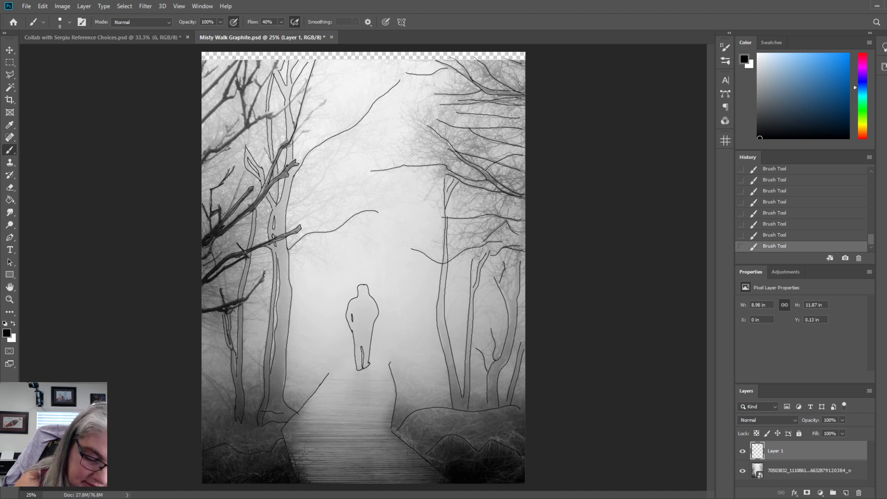
drag(263, 276, 231, 303)
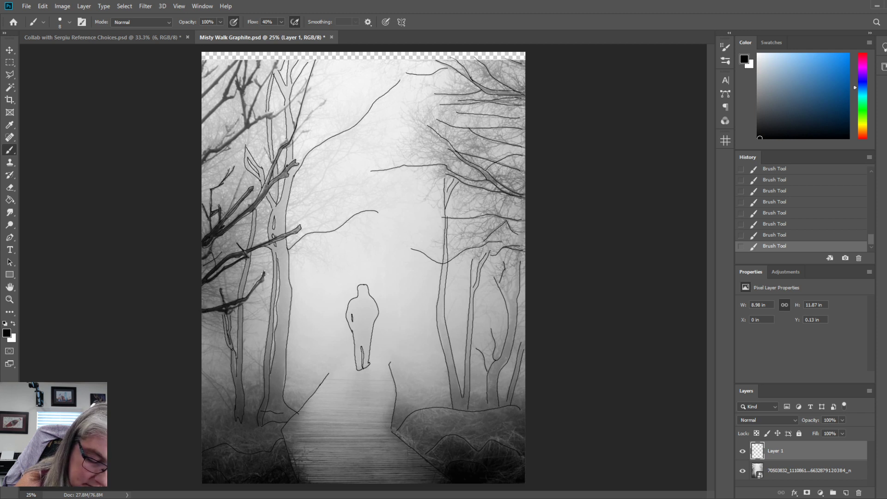
mouse_move(264, 274)
mouse_down()
mouse_move(247, 300)
mouse_move(223, 309)
mouse_up()
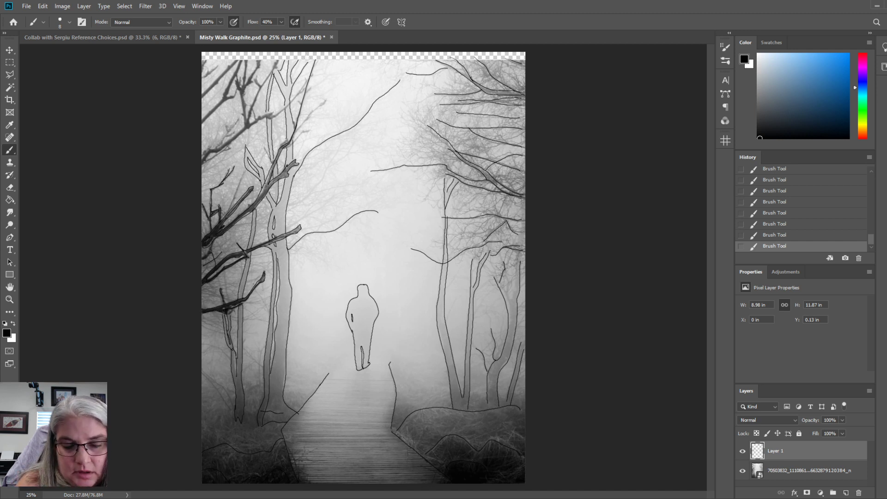
Outline the dark overhanging branches and forks in the image's upper left corner, plus the thin branches crossing the tall tree's top.
drag(312, 72, 287, 100)
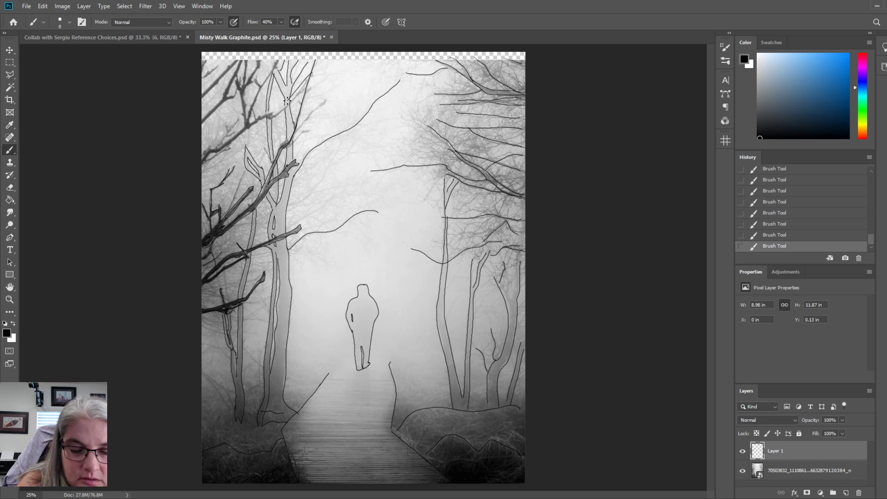
key(ctrl+z)
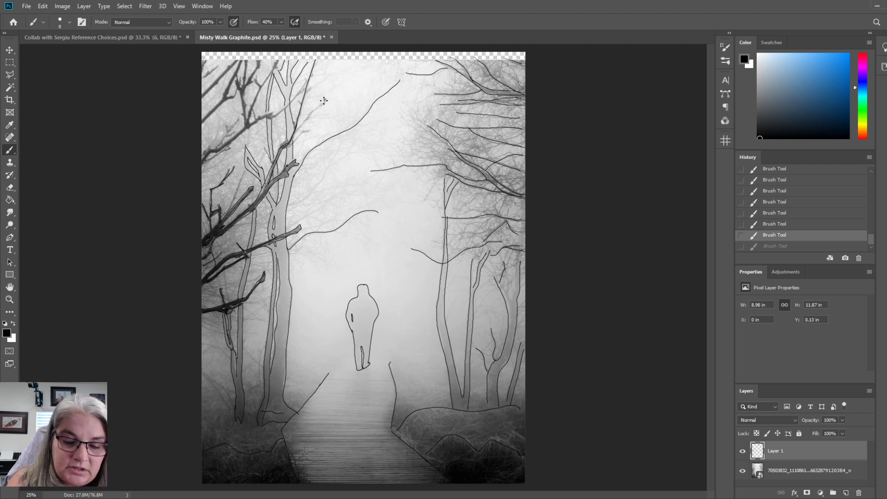
drag(320, 105, 284, 149)
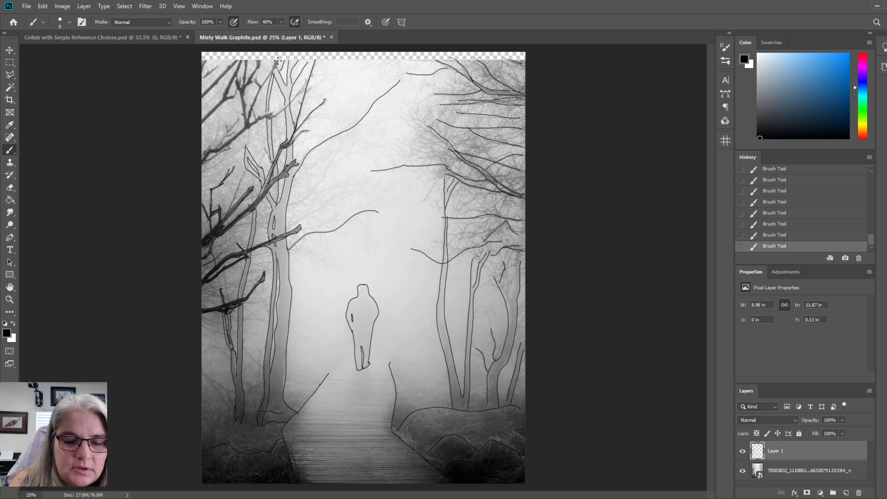
drag(278, 61, 249, 116)
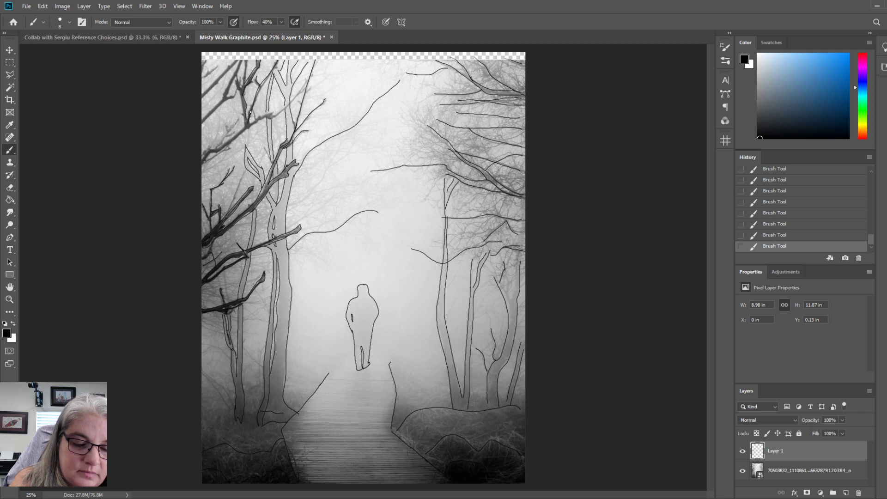
drag(273, 109, 251, 120)
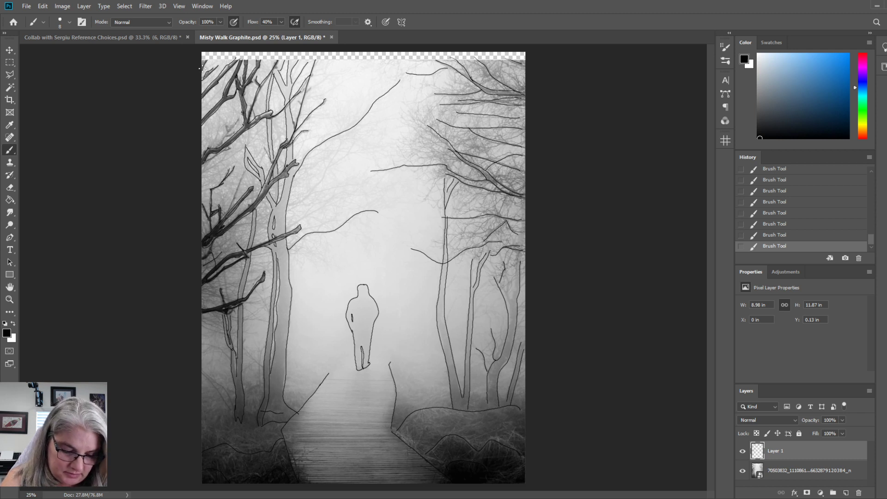
drag(245, 170, 225, 213)
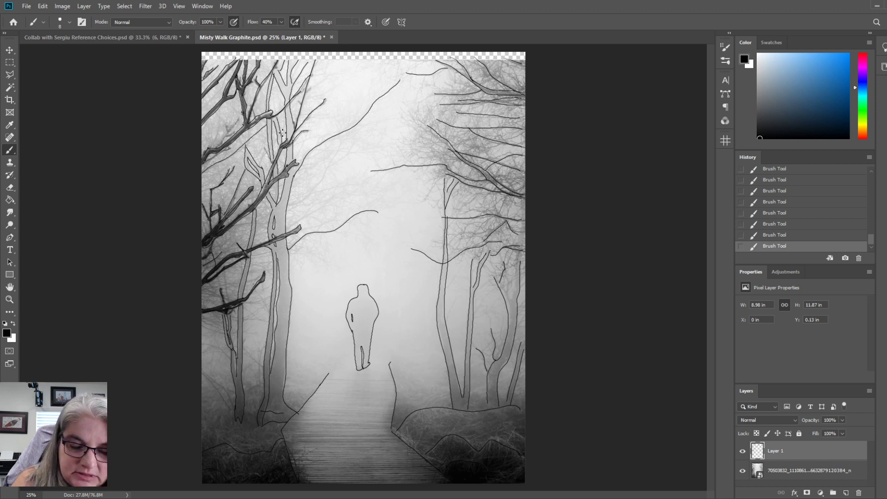
Draw the long thin branches reaching right from the tall left tree into the mist above the figure.
mouse_move(344, 139)
mouse_down()
mouse_move(304, 203)
mouse_move(289, 207)
mouse_up()
drag(327, 165, 365, 133)
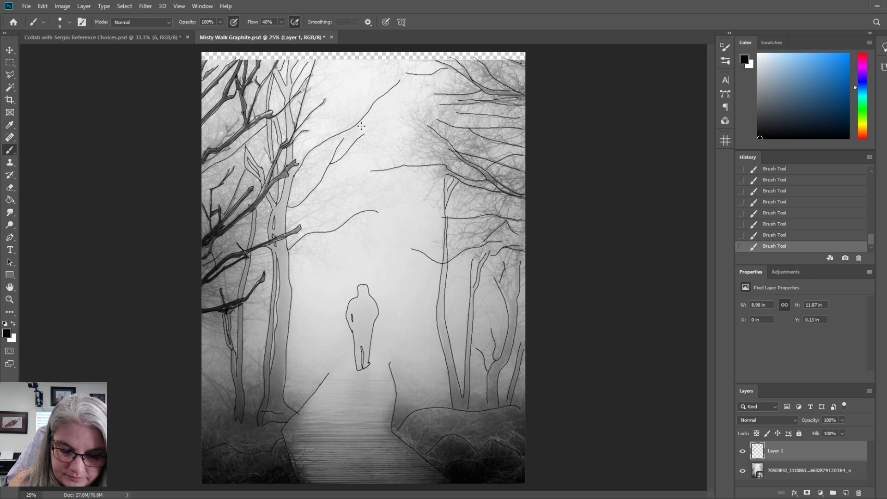
mouse_move(289, 229)
mouse_down()
mouse_move(335, 195)
mouse_move(381, 191)
mouse_up()
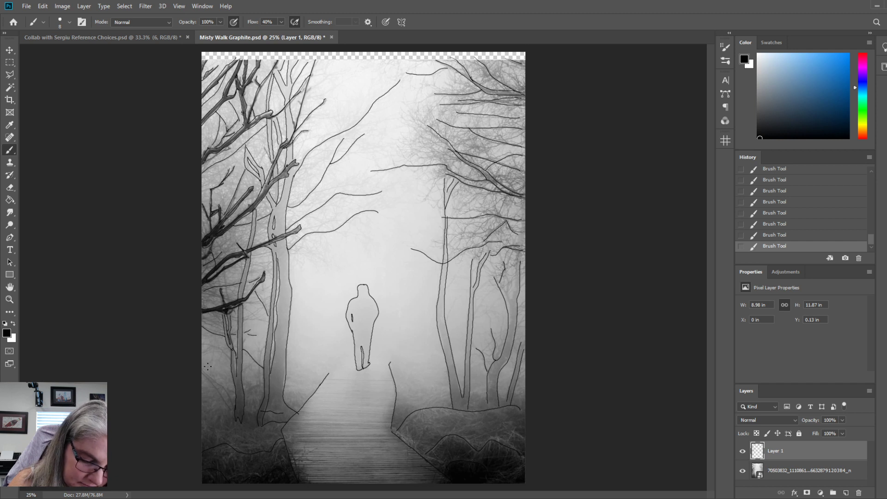
Add small branches and twigs around the slender left trees' bases and between the dark foreground branches above.
drag(200, 376, 235, 415)
drag(207, 374, 235, 408)
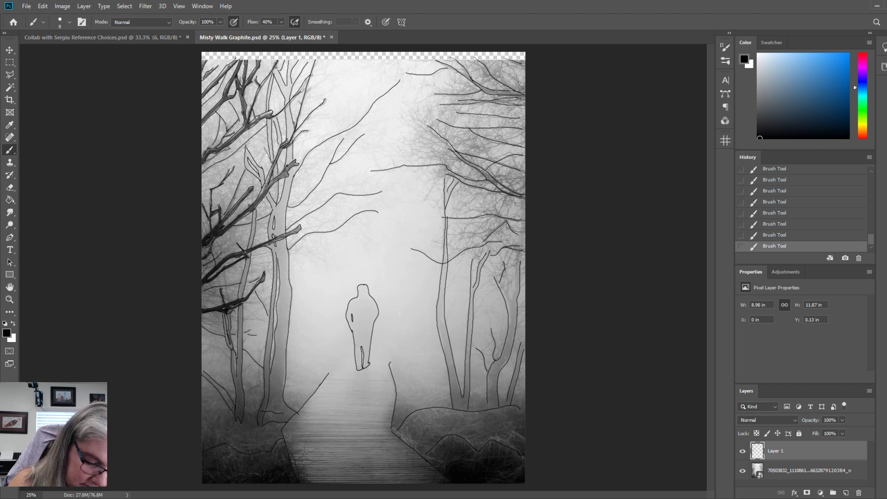
drag(204, 346, 231, 363)
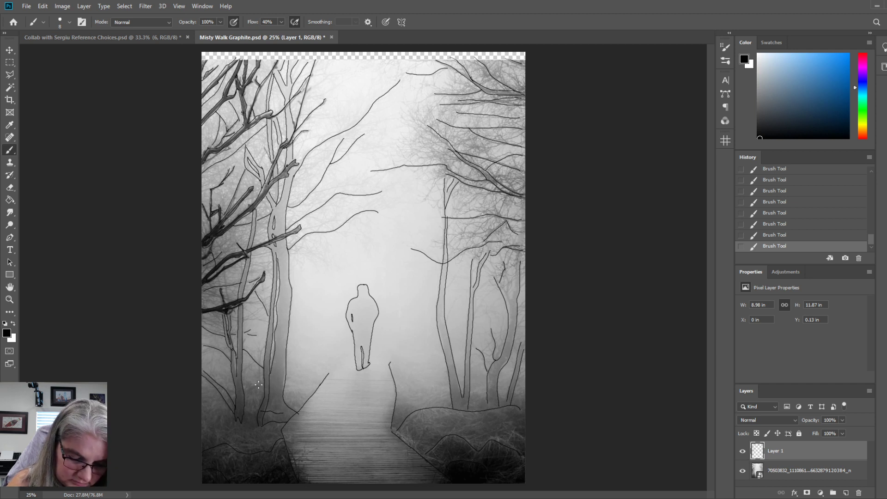
mouse_move(245, 391)
mouse_down()
mouse_move(258, 387)
mouse_move(262, 354)
mouse_up()
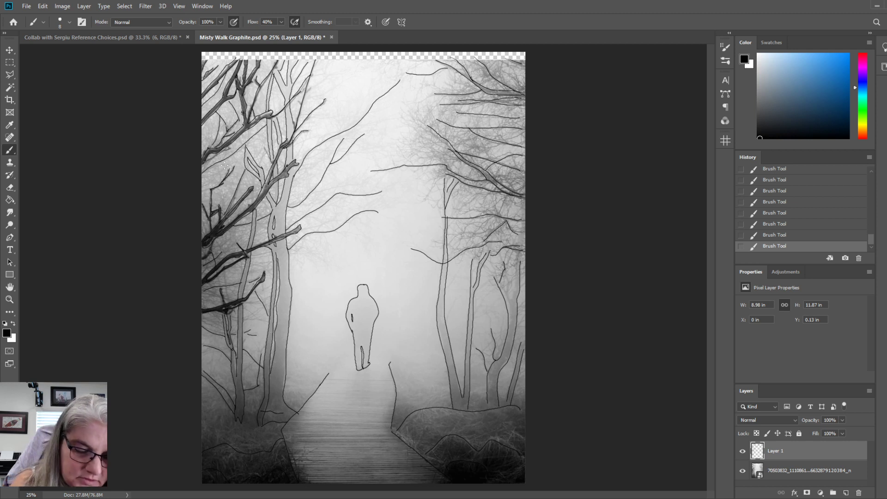
mouse_move(219, 158)
mouse_down()
mouse_move(248, 176)
mouse_move(234, 168)
mouse_move(267, 199)
mouse_up()
mouse_move(219, 251)
mouse_down()
mouse_move(234, 234)
mouse_move(261, 257)
mouse_move(272, 252)
mouse_move(226, 300)
mouse_move(214, 293)
mouse_move(221, 300)
mouse_move(220, 288)
mouse_up()
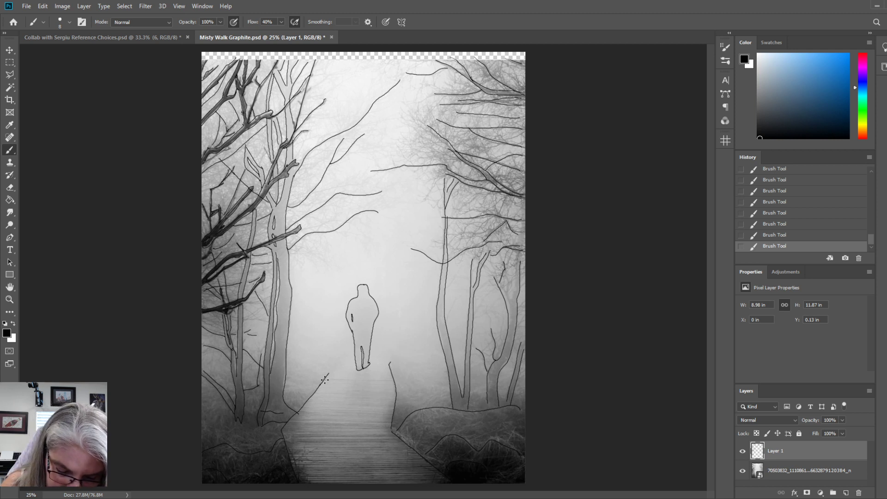
Draw horizontal plank lines across the boardwalk from its far end to the foreground, and mark the photo's corners.
drag(324, 382, 379, 382)
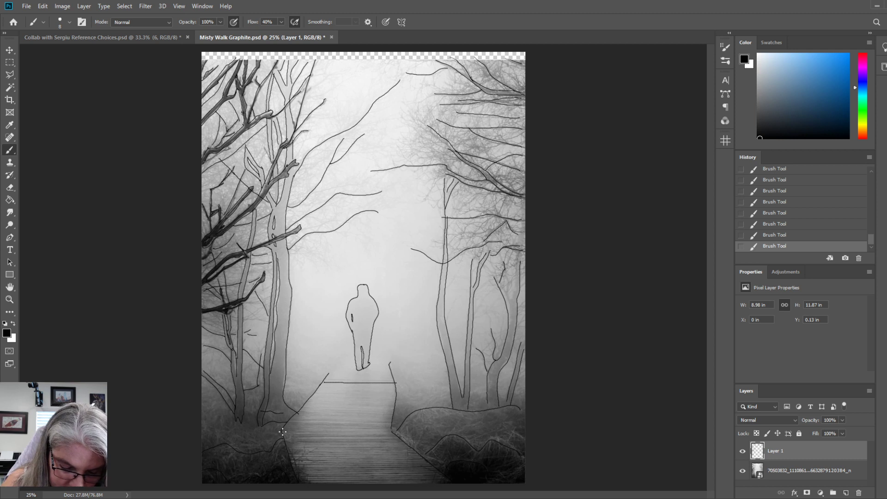
drag(283, 432, 386, 431)
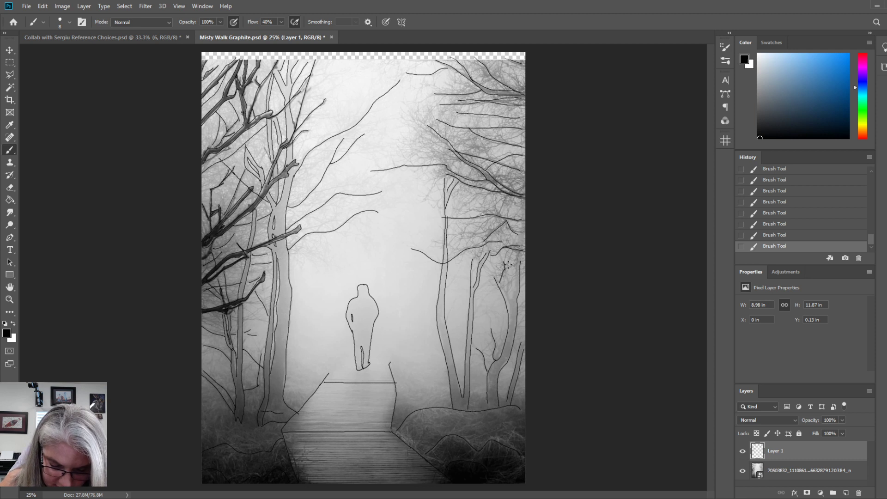
drag(289, 449, 405, 446)
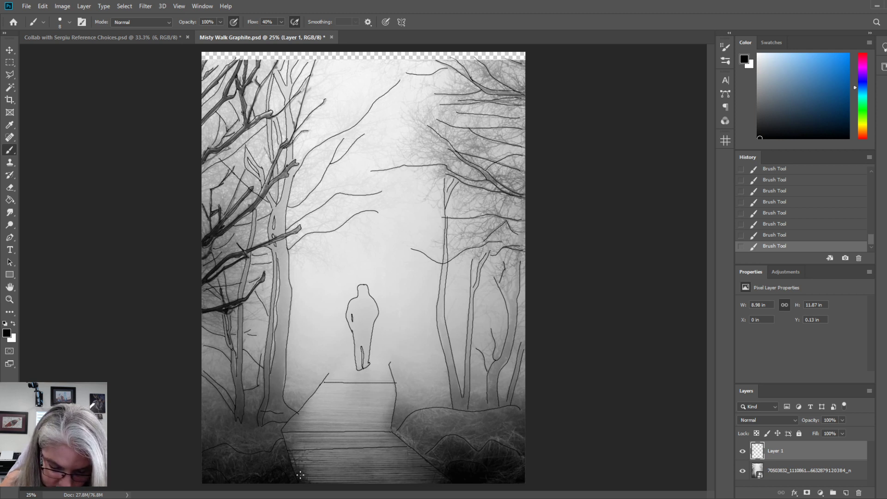
drag(300, 476, 434, 478)
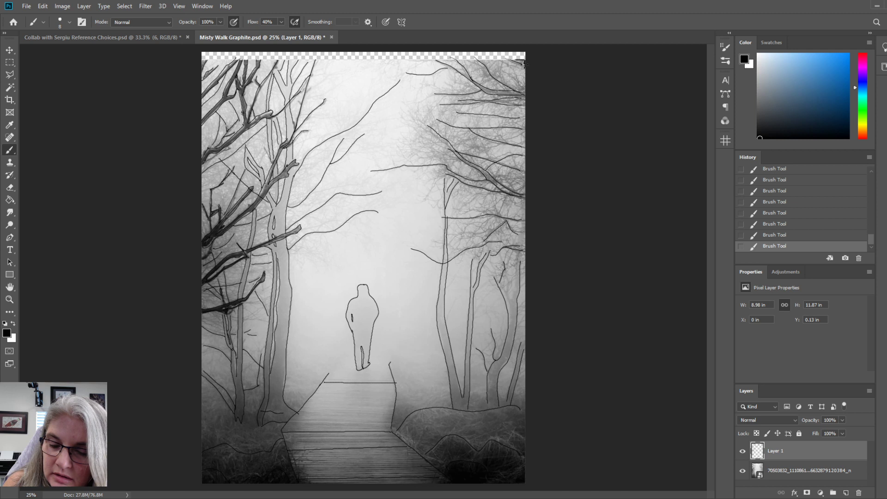
drag(523, 63, 525, 50)
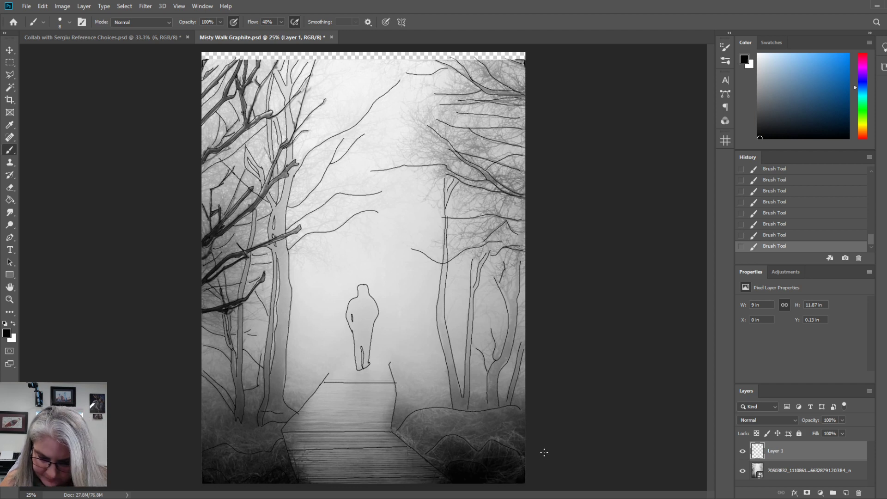
Toggle the reference photo layer's visibility repeatedly to check the line art against it, leaving the photo hidden.
click(743, 471)
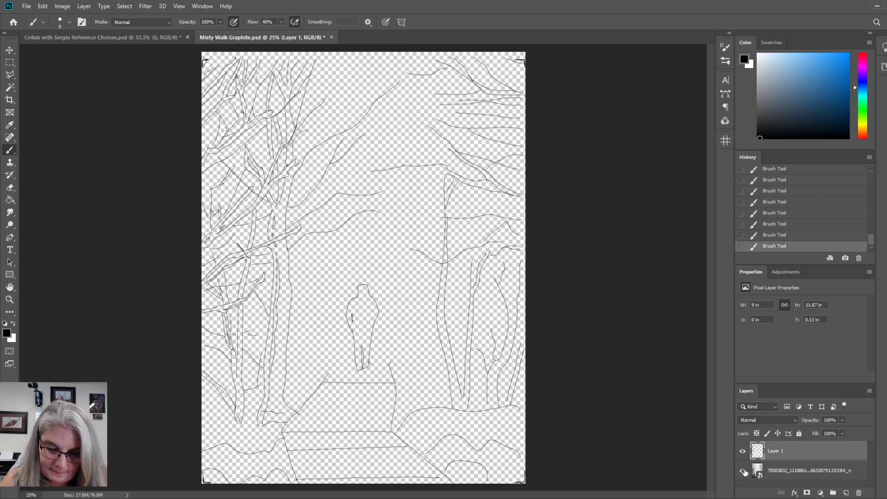
click(744, 471)
click(743, 471)
click(743, 472)
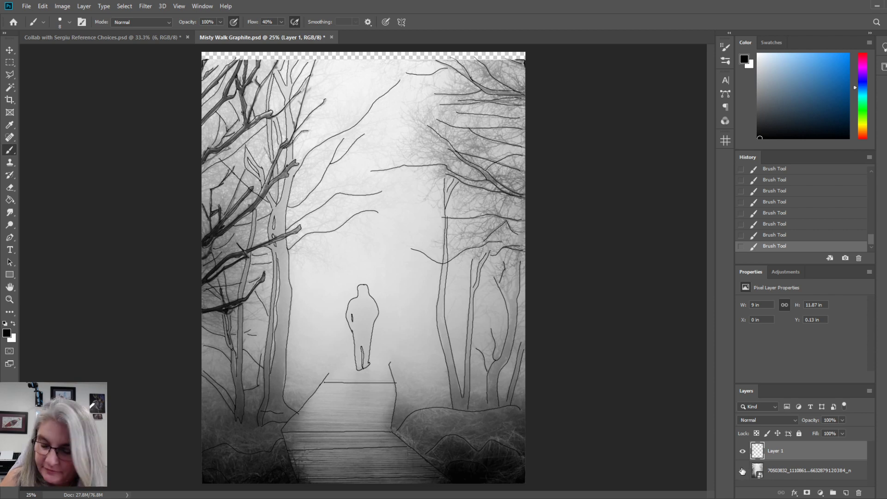
click(743, 472)
click(743, 472)
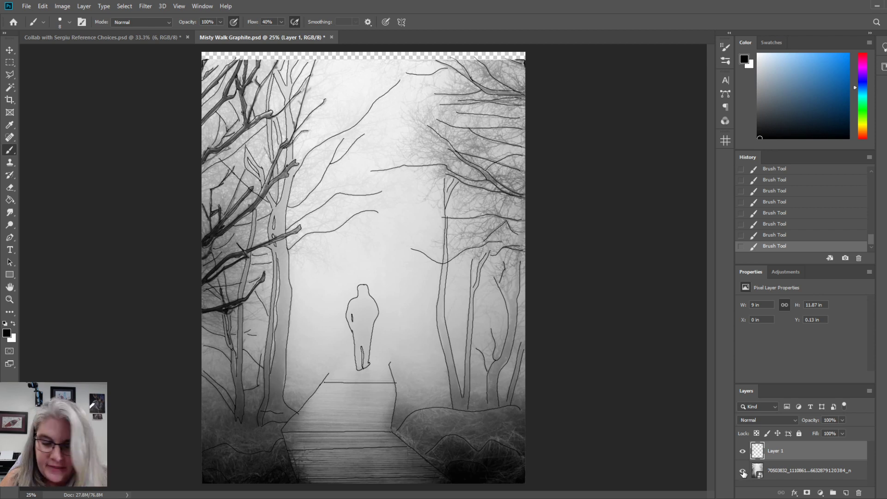
click(743, 471)
click(743, 471)
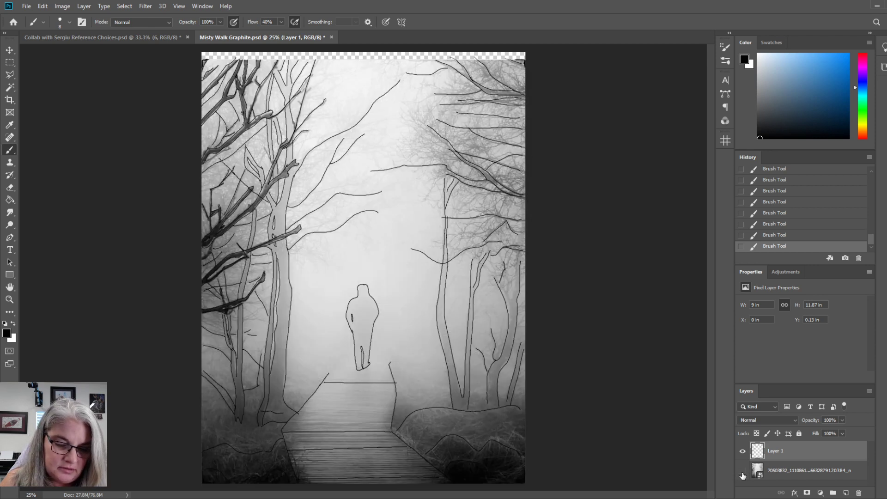
click(743, 472)
click(743, 471)
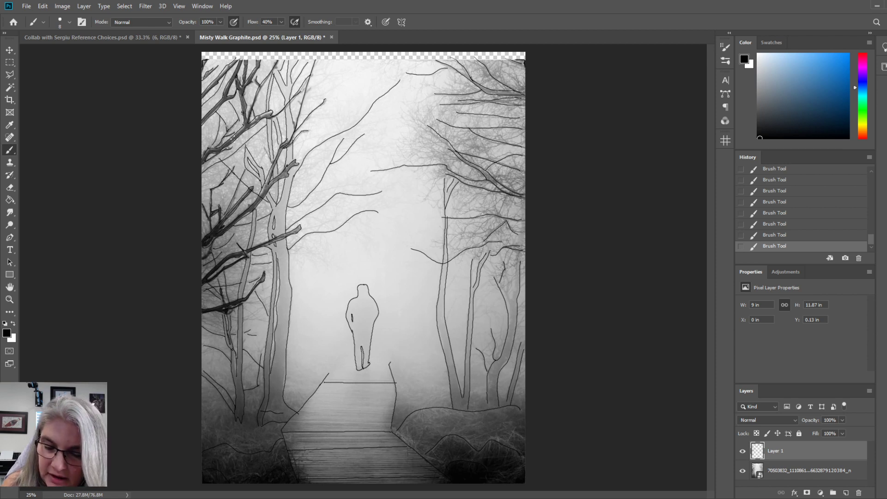
click(743, 472)
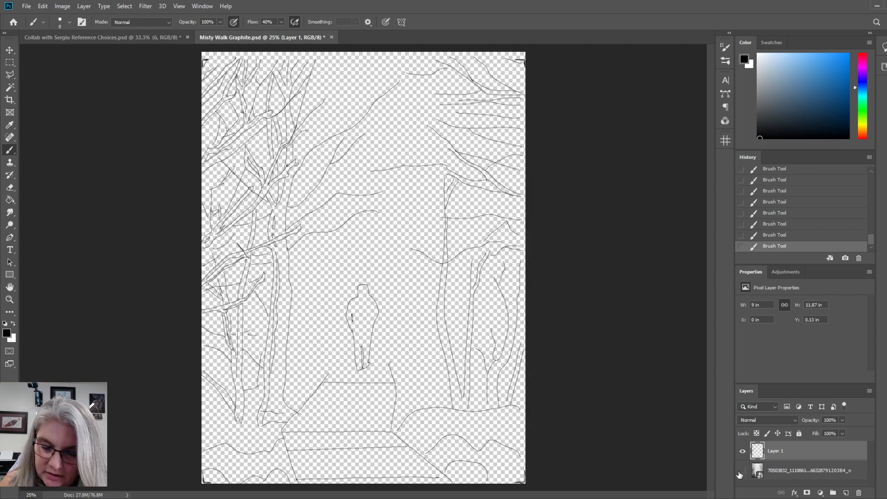
Show and hide the reference photo layer repeatedly to compare the traced lines with the photo, leaving the photo visible.
click(743, 471)
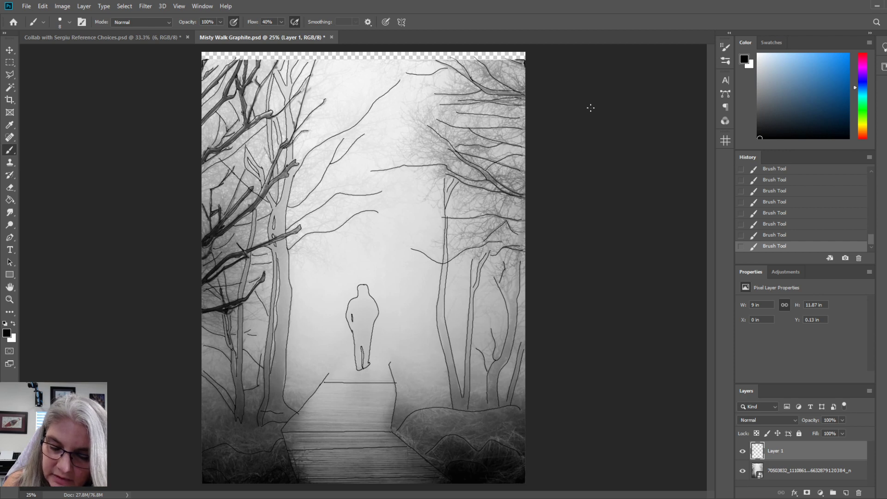
click(743, 471)
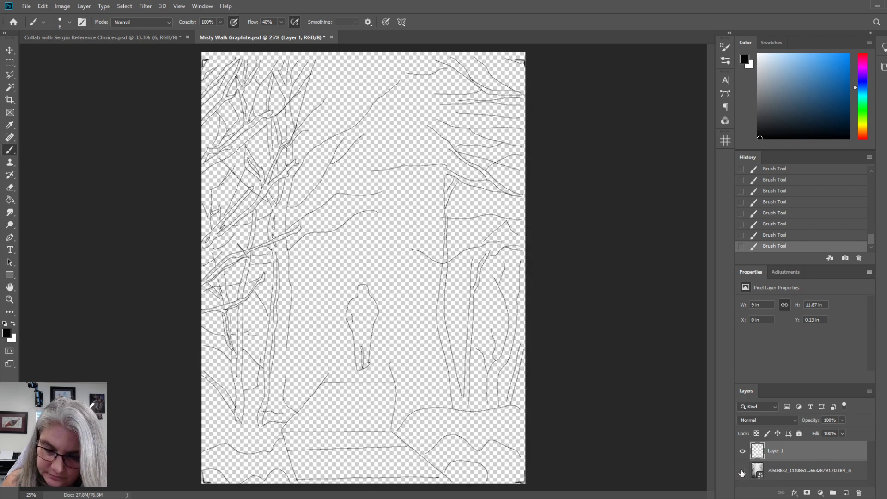
click(743, 472)
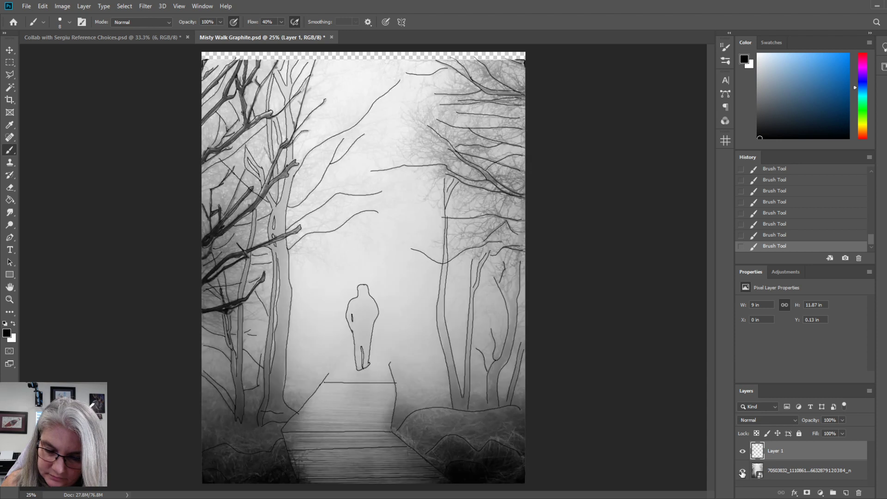
click(743, 472)
click(743, 472)
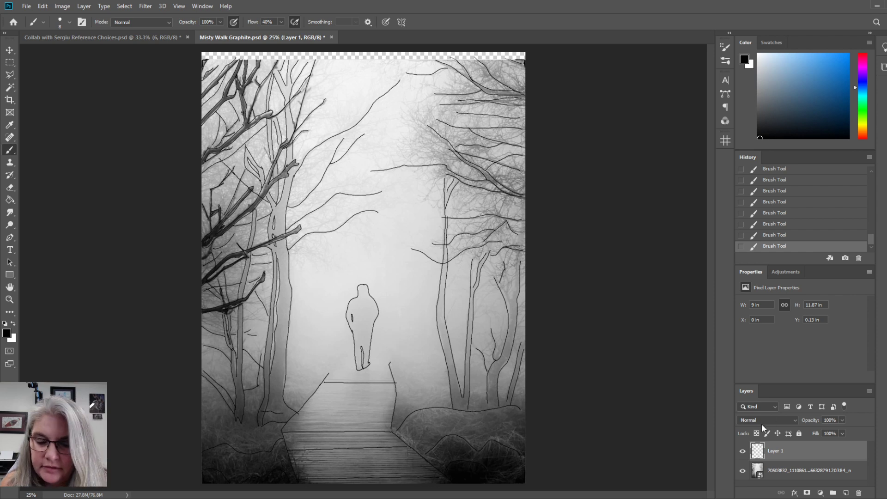
click(743, 471)
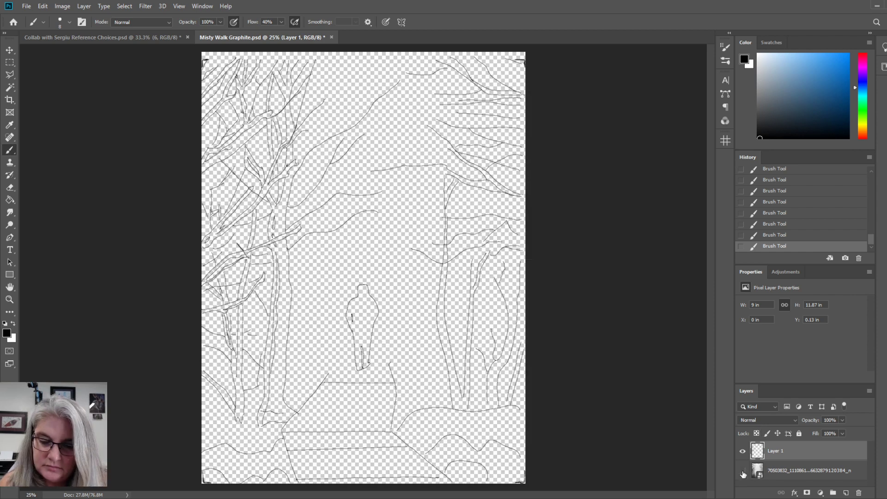
click(743, 472)
click(743, 473)
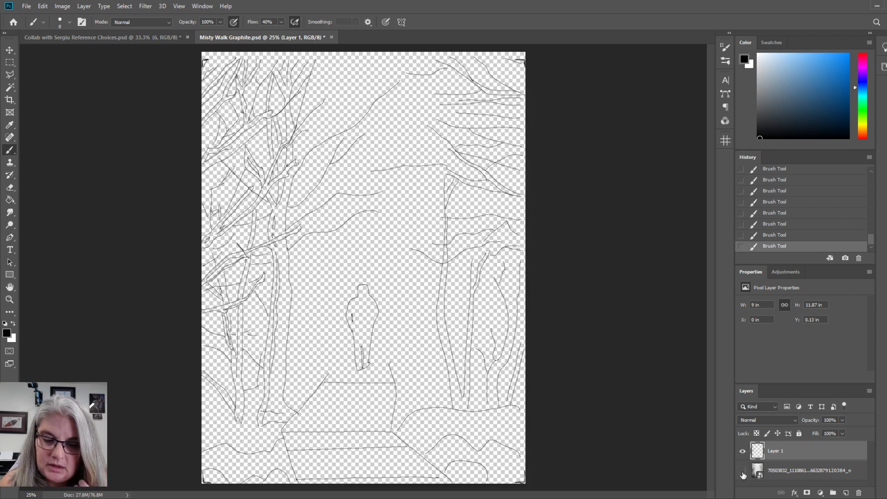
click(743, 472)
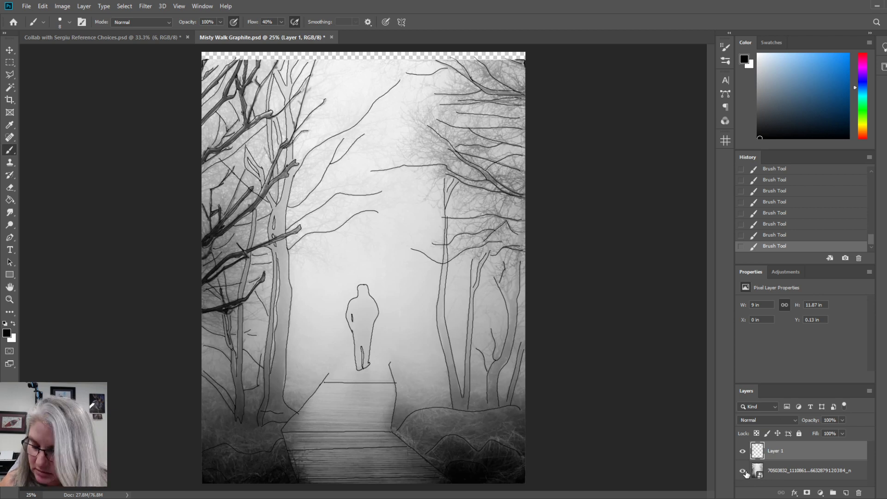
click(743, 472)
click(743, 472)
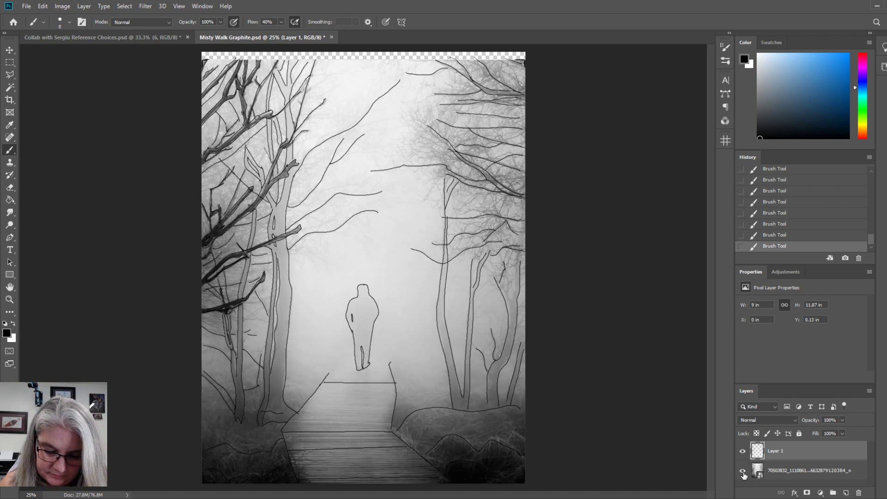
click(743, 471)
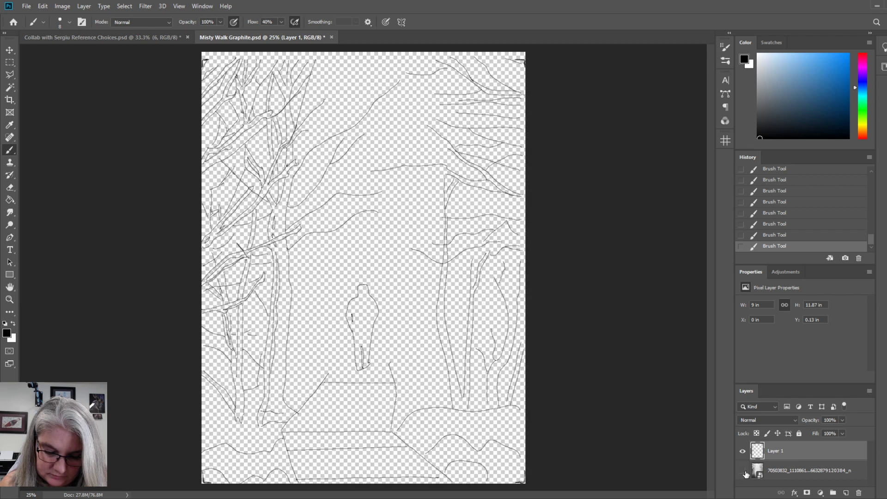
click(742, 472)
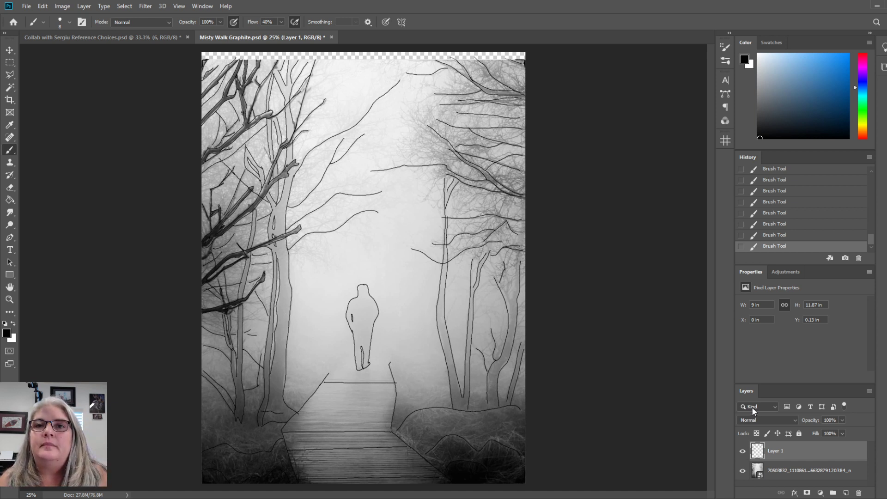
click(743, 471)
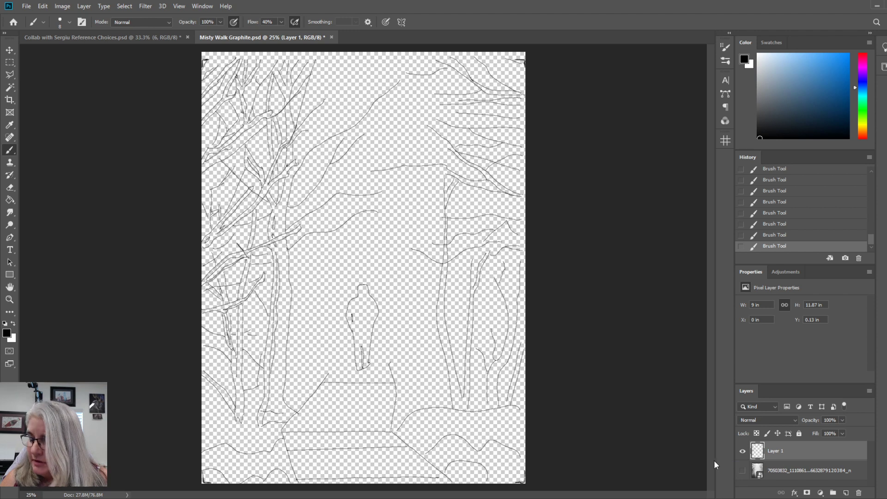
click(743, 471)
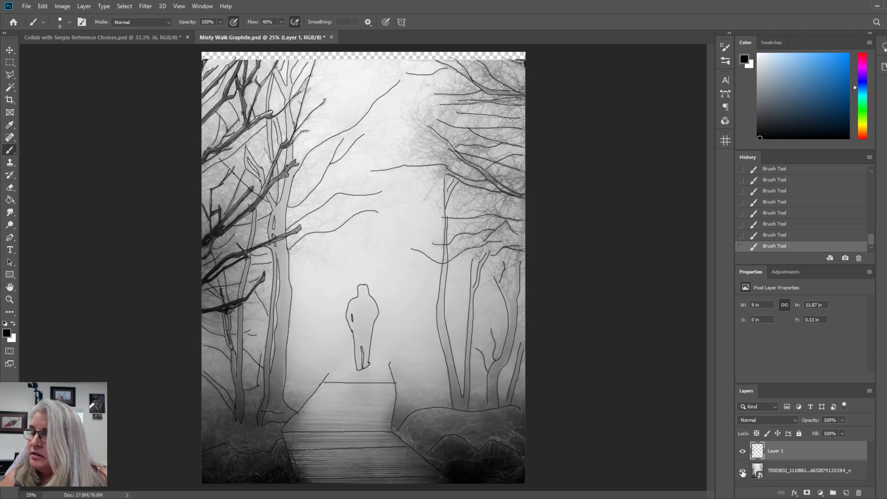
click(743, 471)
click(742, 471)
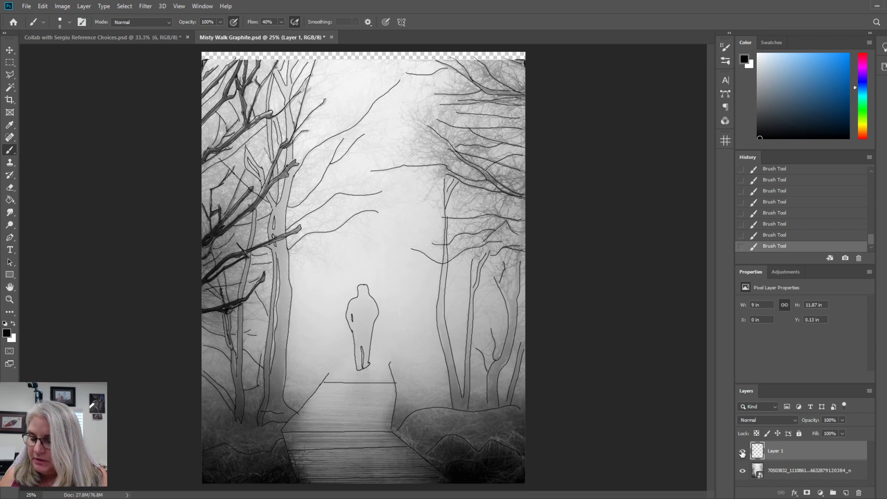
Hide the line art on Layer 1 so only the reference photo shows, and save the document.
click(743, 452)
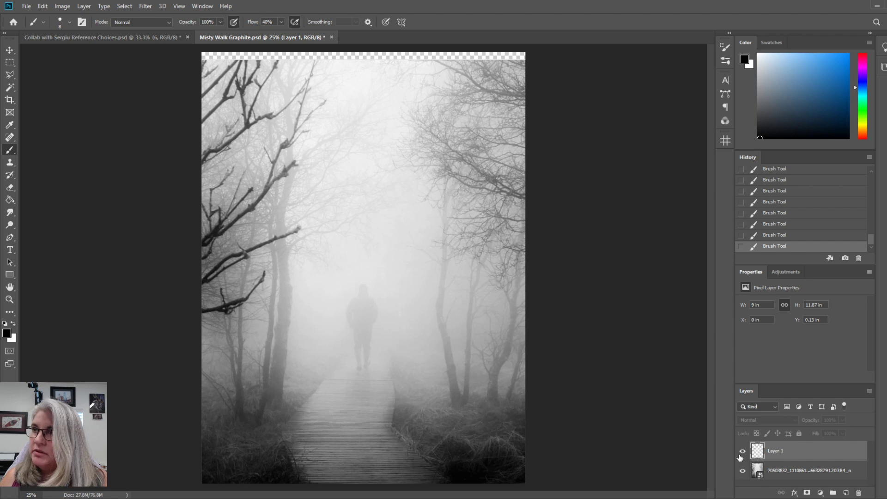
click(743, 452)
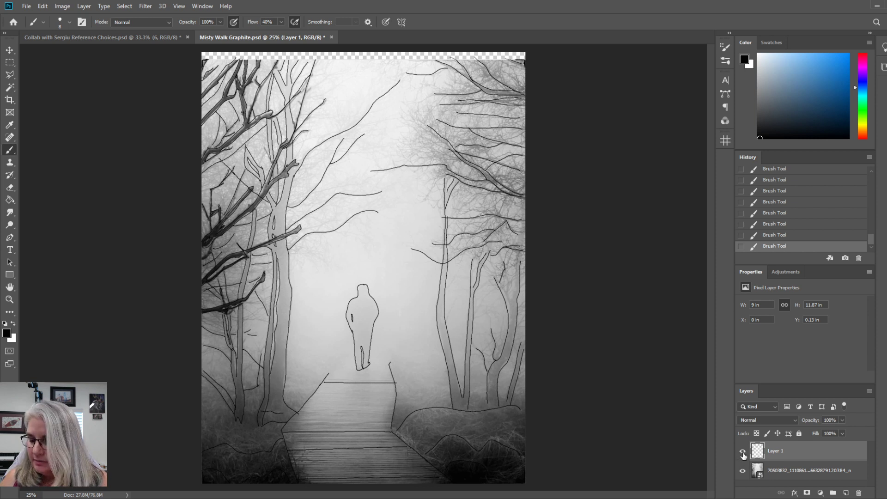
click(744, 452)
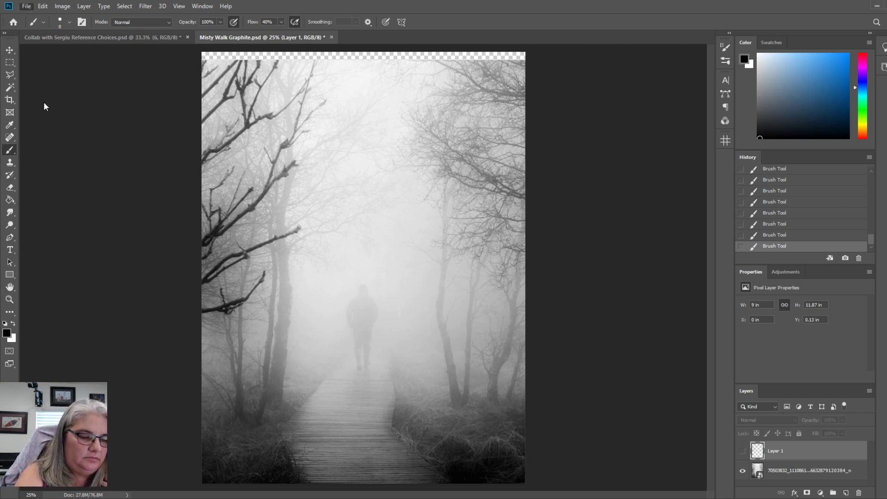
key(ctrl+s)
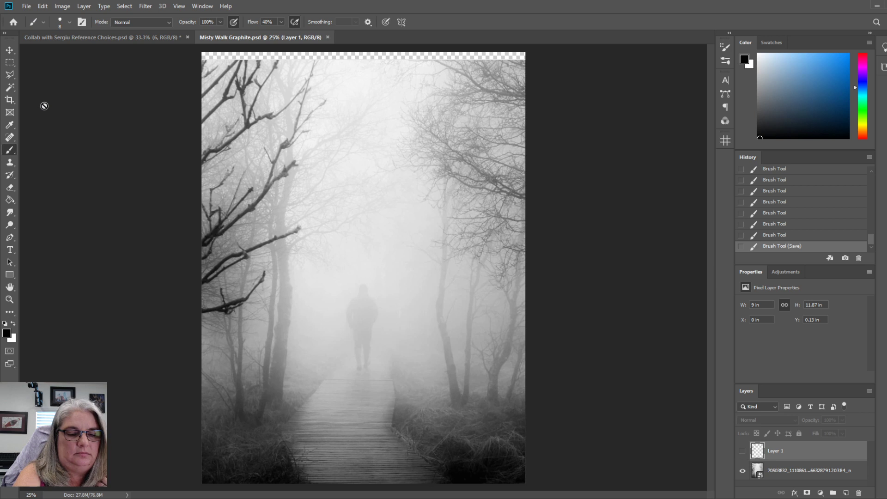